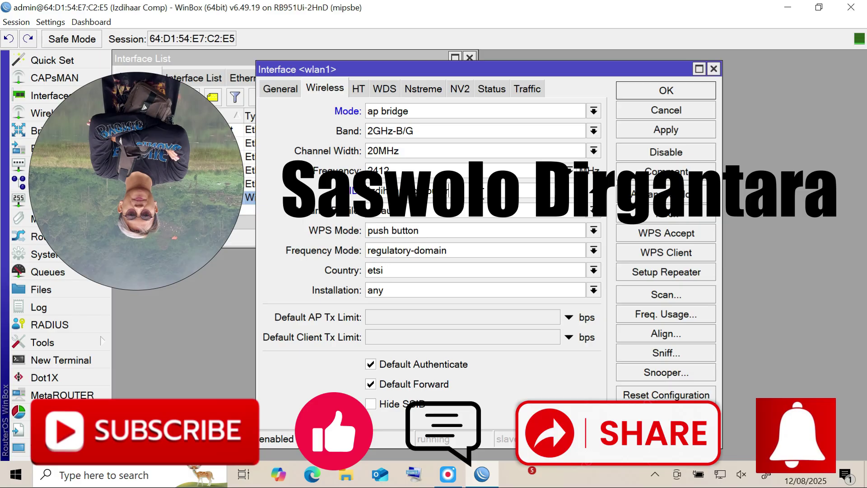
left_click(481, 193)
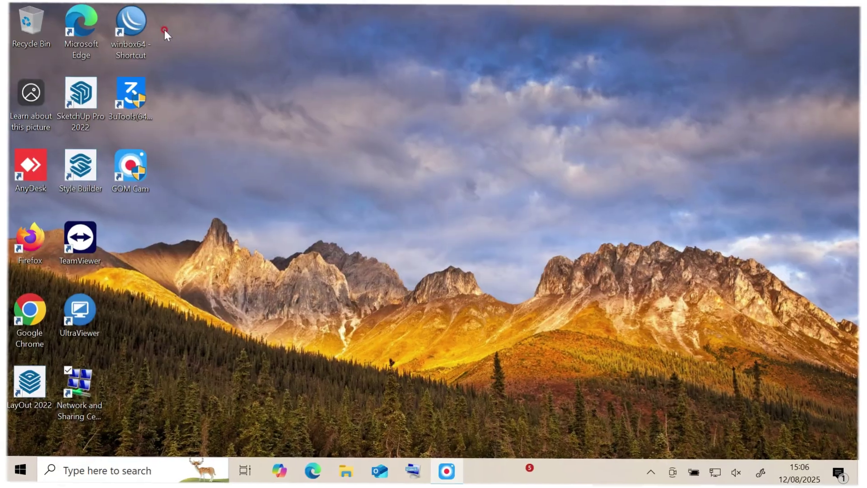
Launch WinBox in a maximized window and connect to the RB951Ui-2HnD router found among the neighbors.
double_click(131, 28)
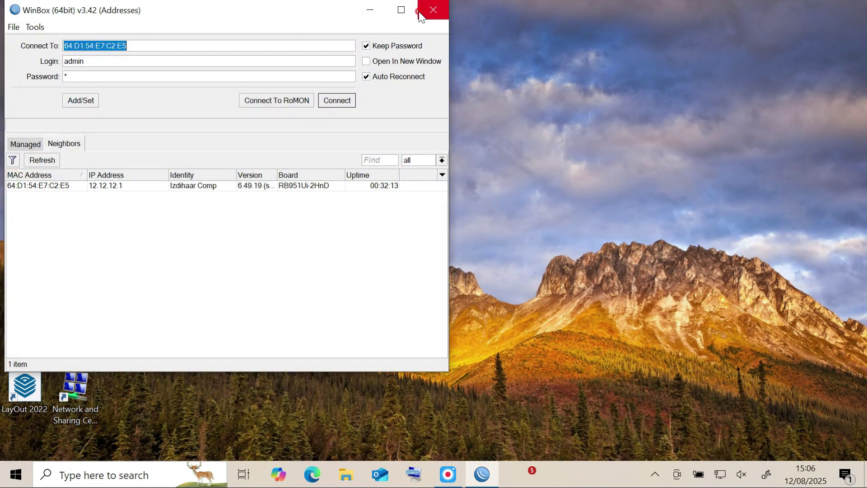
left_click(401, 9)
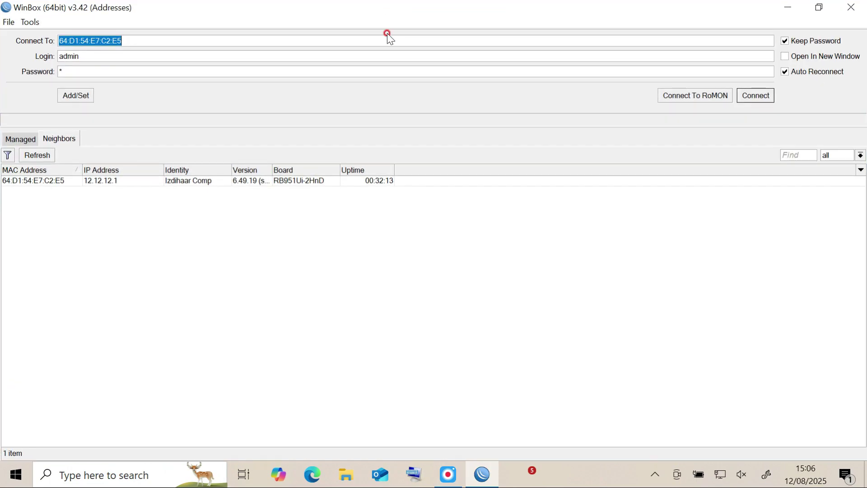
left_click(50, 181)
left_click(761, 95)
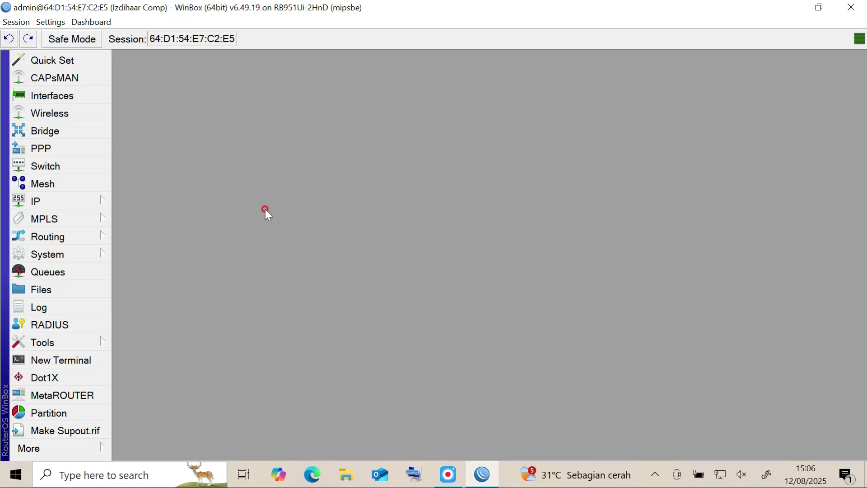
Enable the wlan1 wireless interface in the router's interface list.
left_click(67, 96)
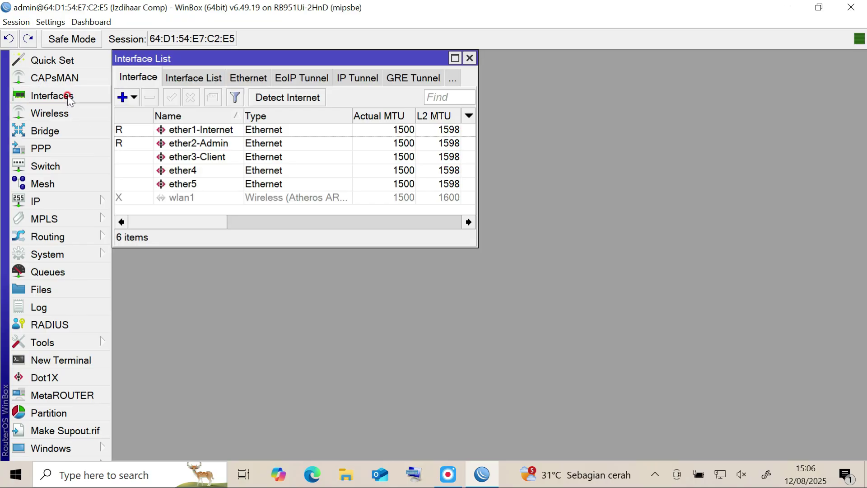
left_click(181, 200)
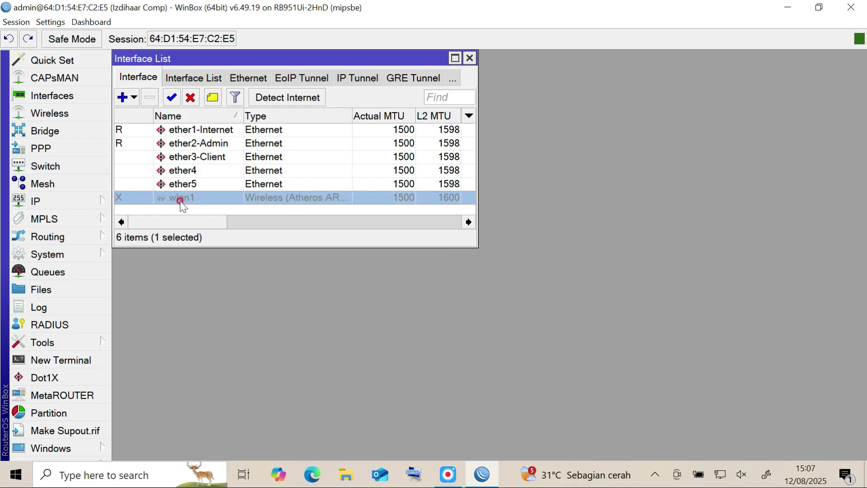
left_click(171, 97)
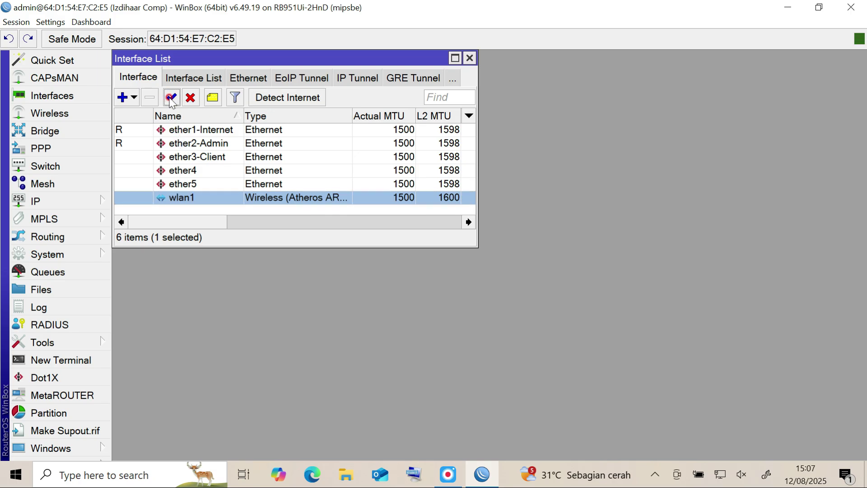
Open the wlan1 interface's wireless settings and set its mode to ap bridge.
double_click(191, 199)
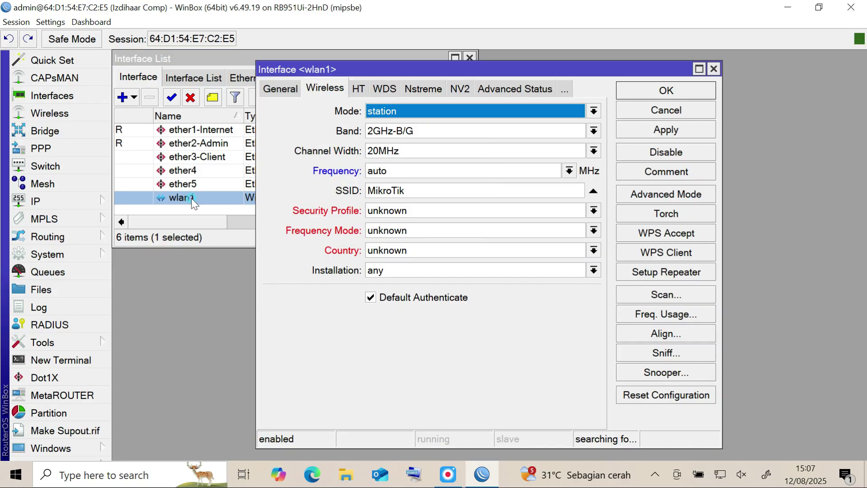
left_click(291, 87)
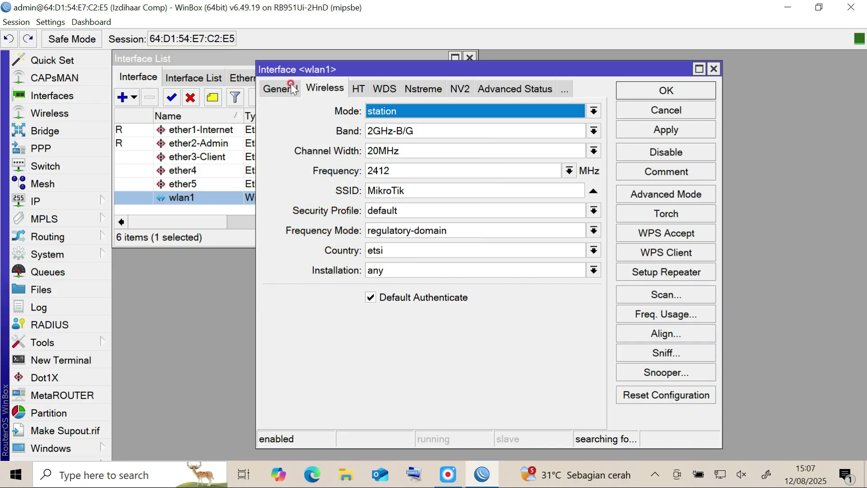
left_click(325, 88)
left_click(340, 113)
left_click(600, 113)
left_click(513, 138)
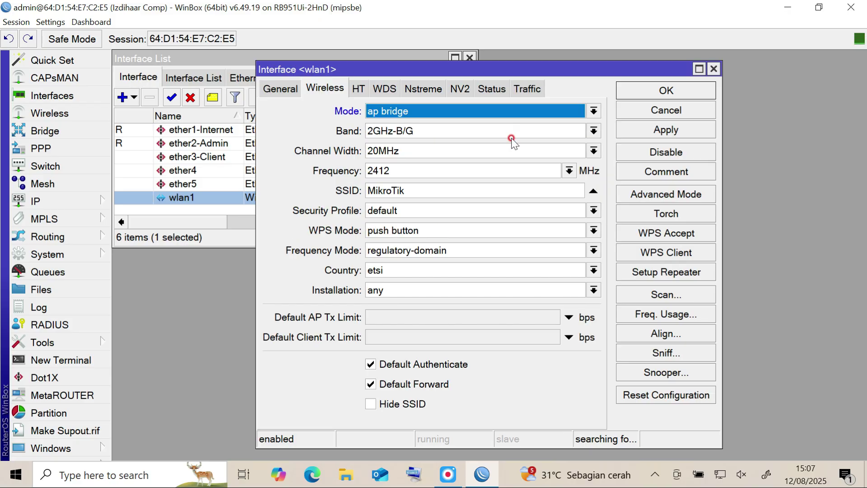
Set the wlan1 SSID to "Izdihaar Computer", save the interface settings and close the interface list.
left_click(413, 192)
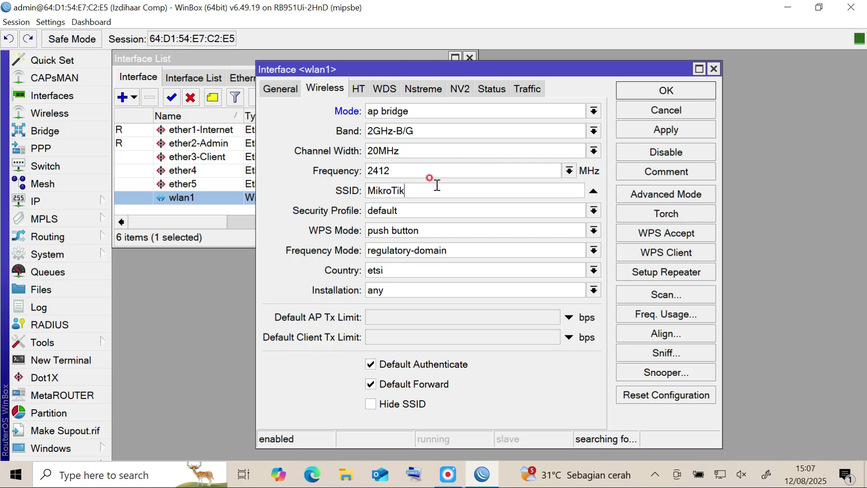
left_click_drag(436, 192, 364, 198)
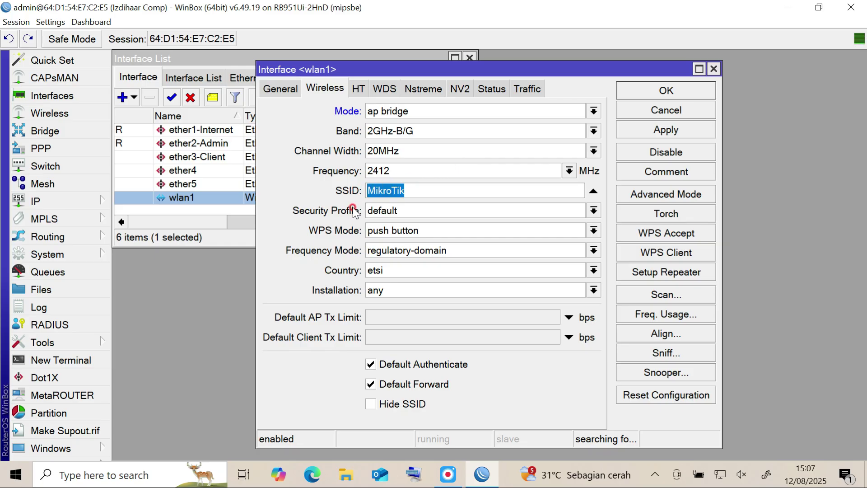
type("Izdihaar Computer")
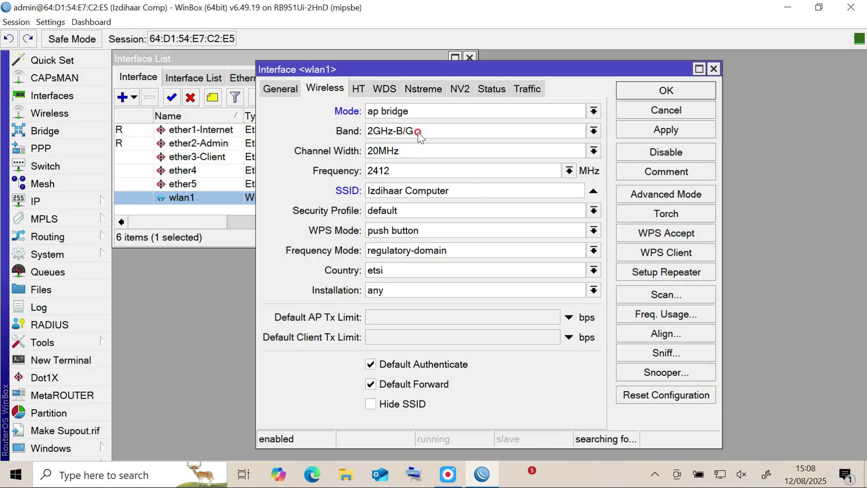
left_click(593, 131)
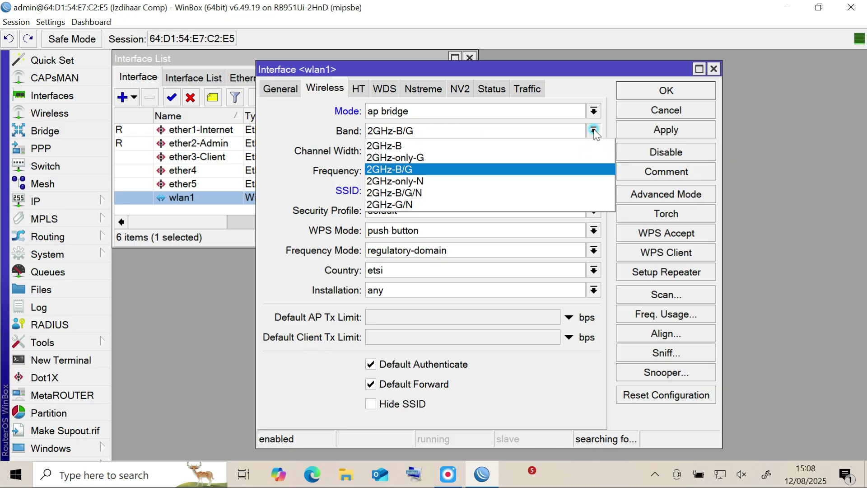
left_click(594, 130)
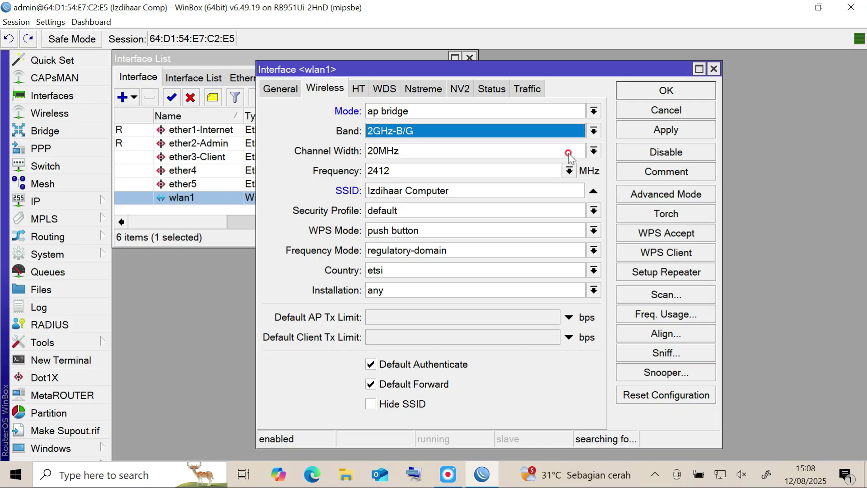
left_click(458, 190)
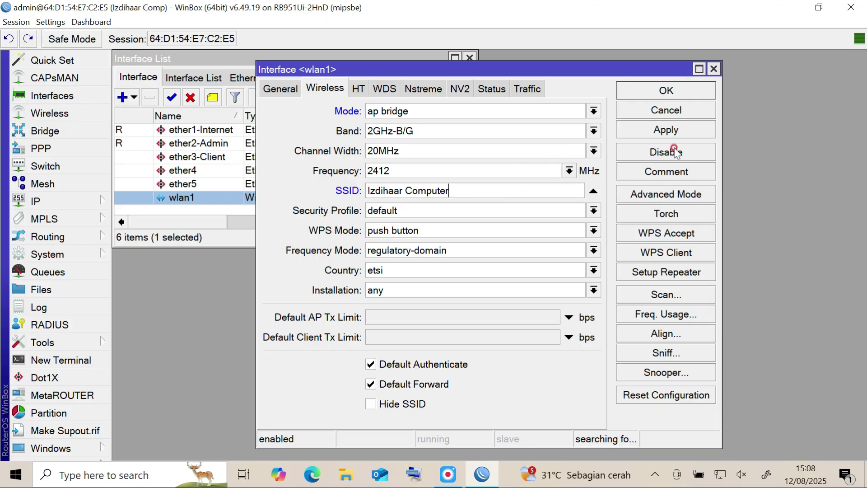
left_click(680, 130)
left_click(676, 86)
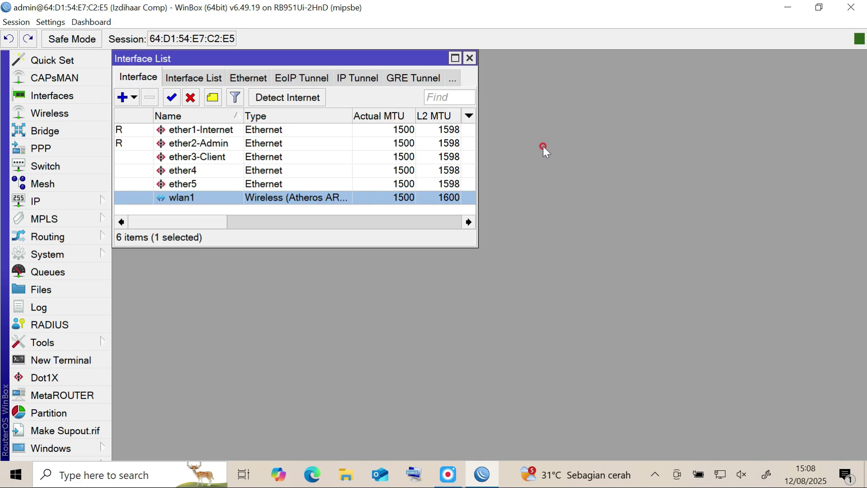
left_click(472, 54)
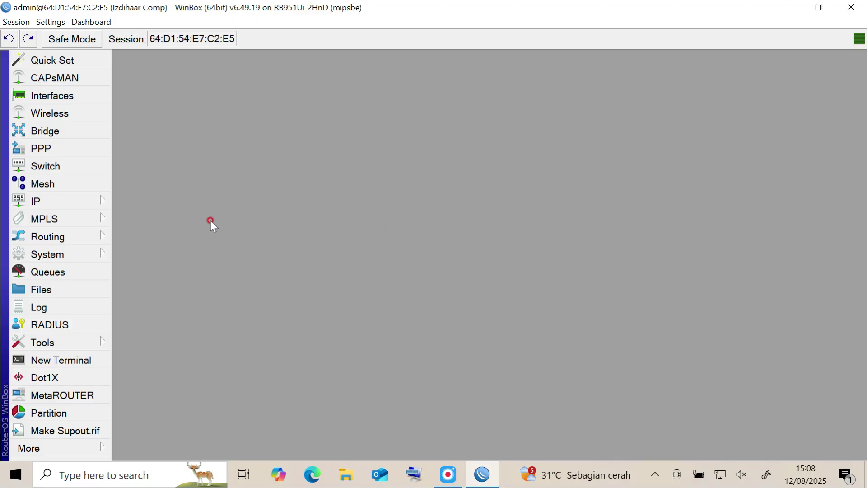
Add the IP address 10.10.10.1/24 to the wlan1 interface in the router's address list.
left_click(88, 201)
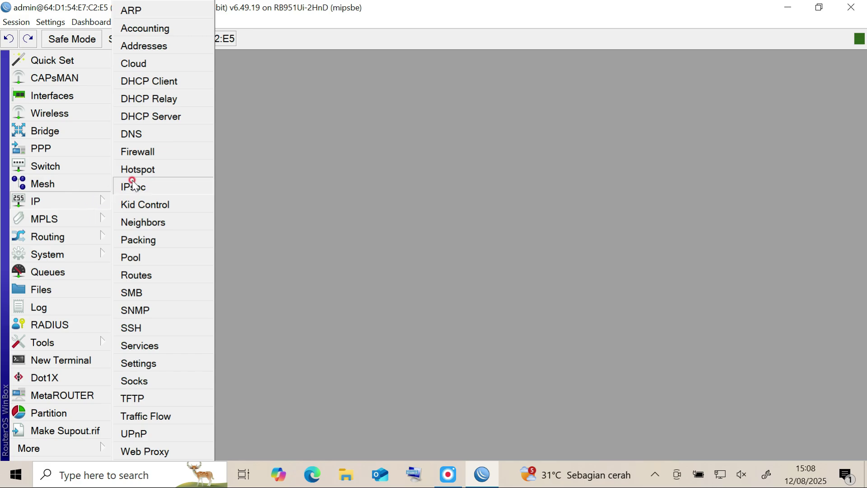
left_click(183, 43)
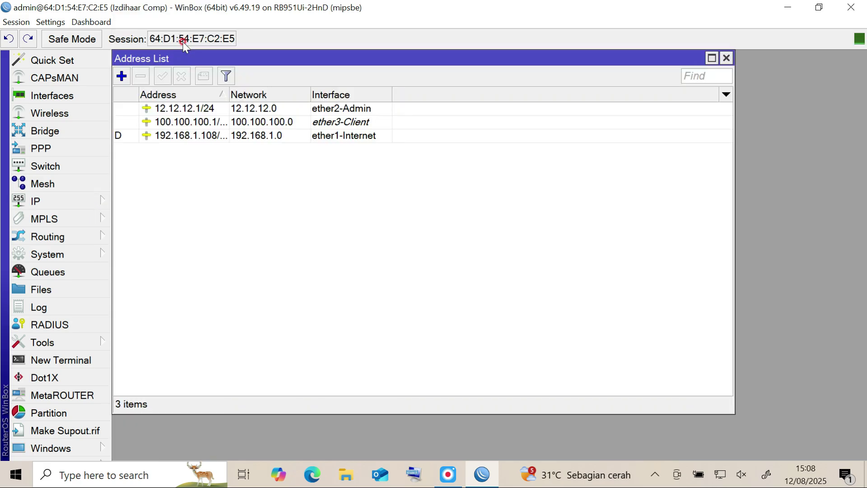
left_click(121, 76)
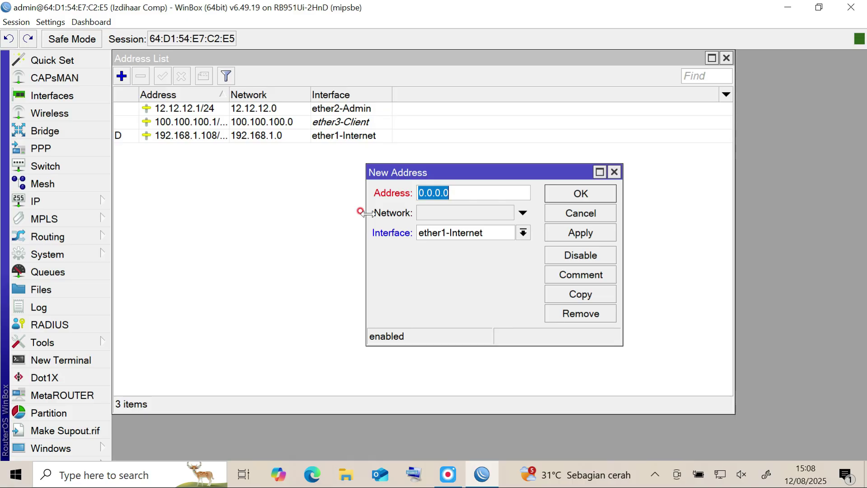
type("10.10")
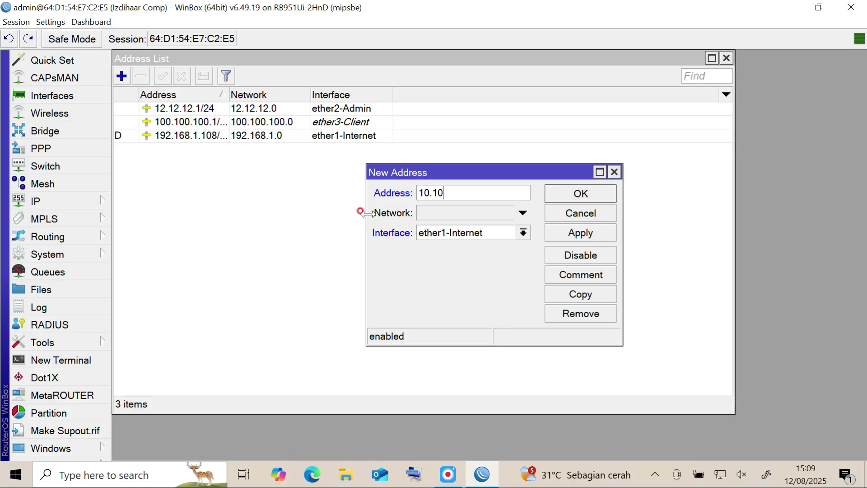
type(".10.1/24")
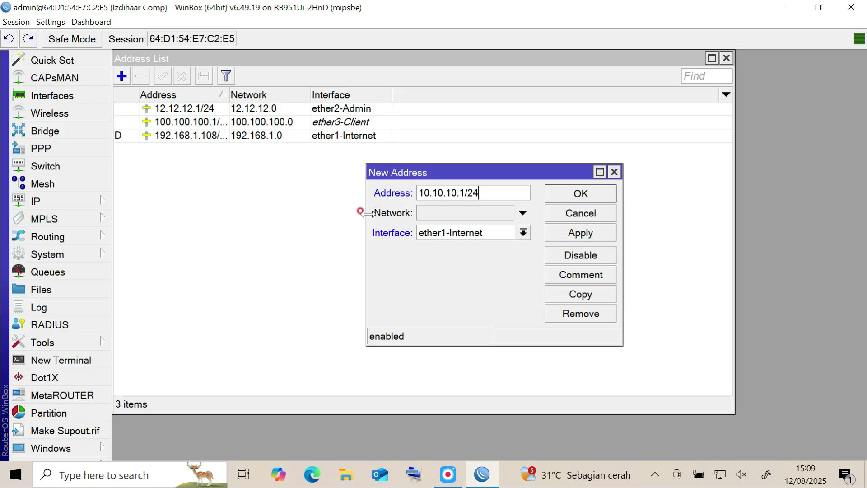
left_click(485, 235)
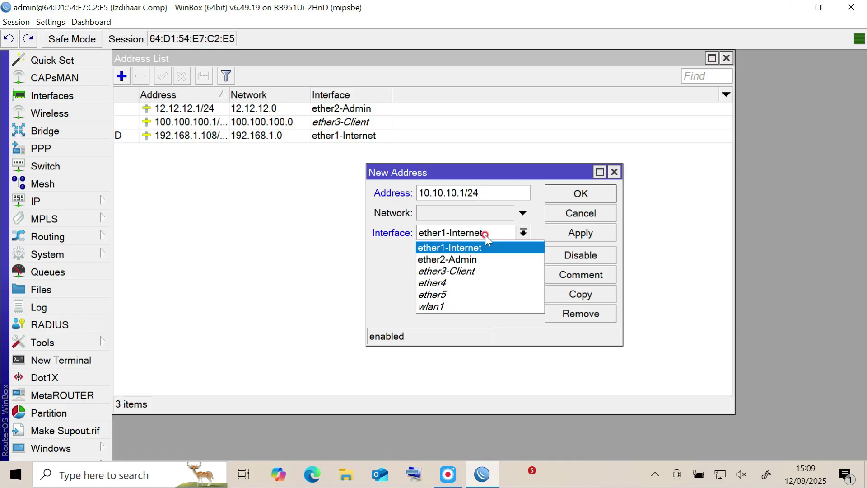
left_click(469, 307)
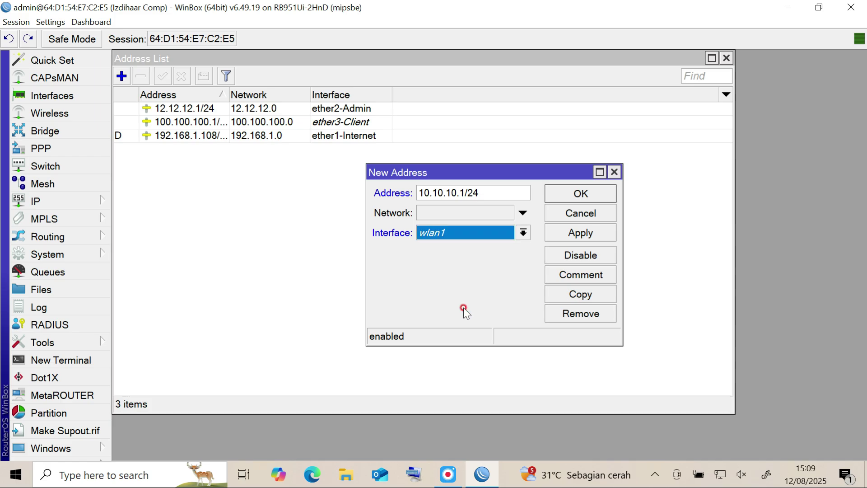
left_click(570, 232)
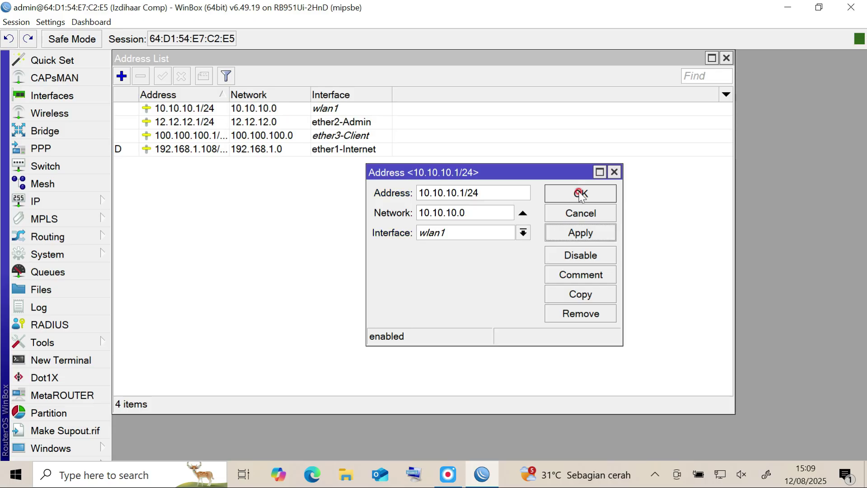
left_click(580, 193)
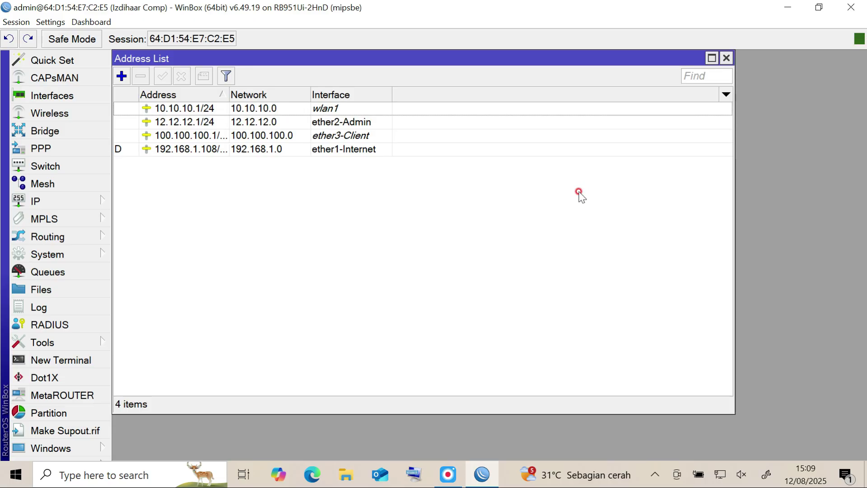
Start Hotspot Setup from the router's hotspot servers list and choose wlan1 as the HotSpot interface.
left_click(82, 201)
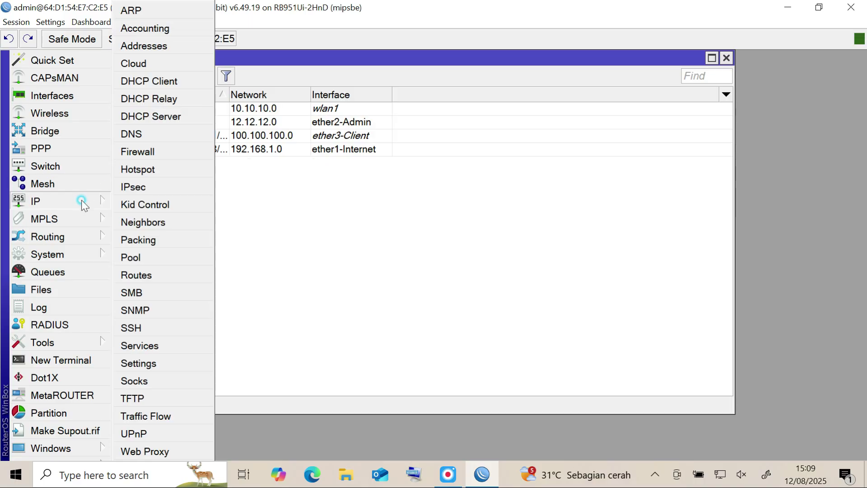
left_click(150, 170)
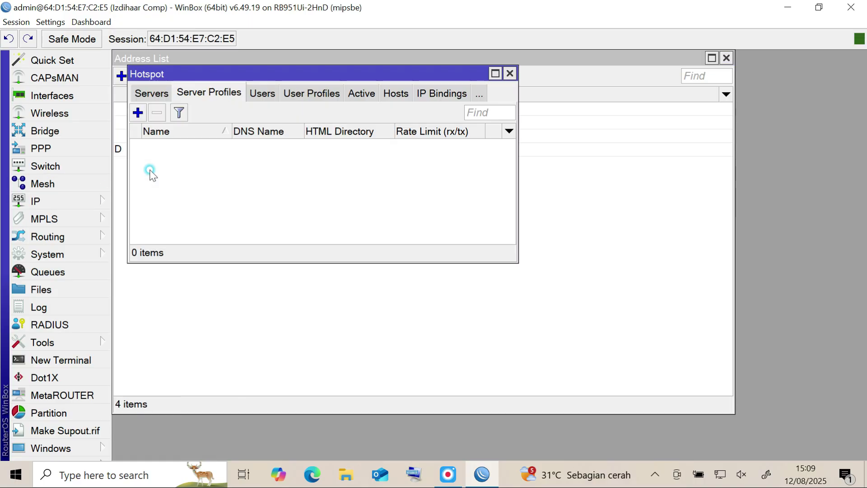
left_click(154, 93)
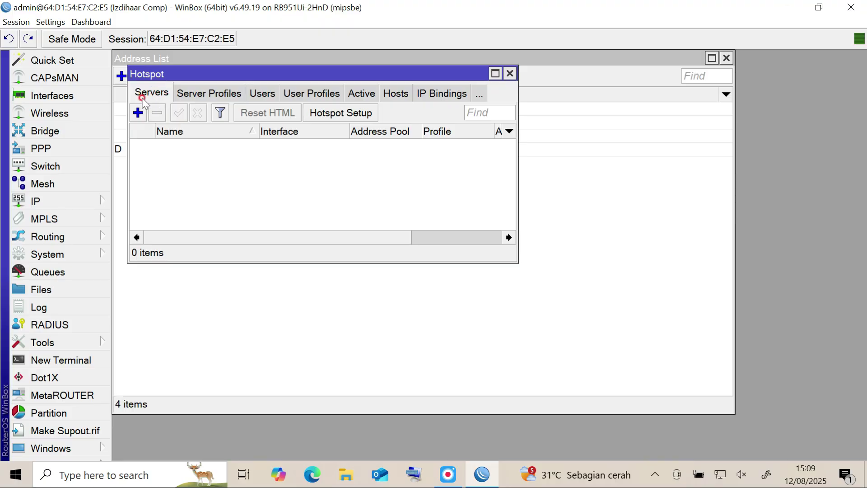
left_click(348, 113)
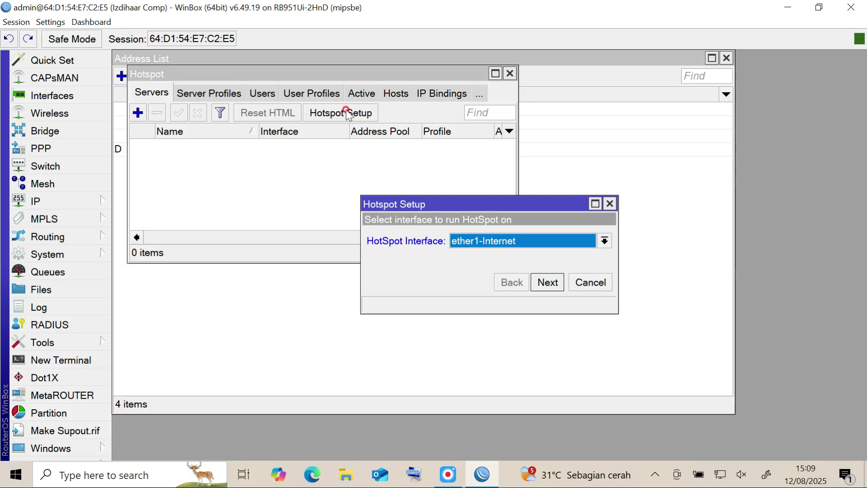
left_click(548, 242)
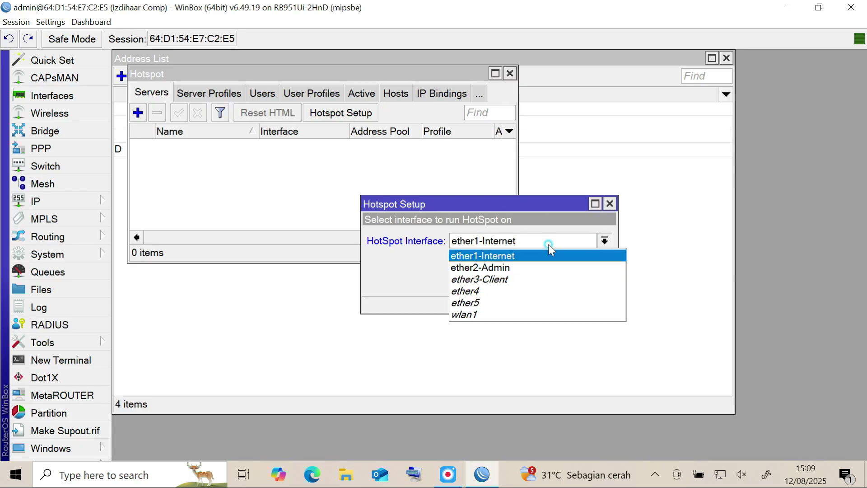
left_click(516, 315)
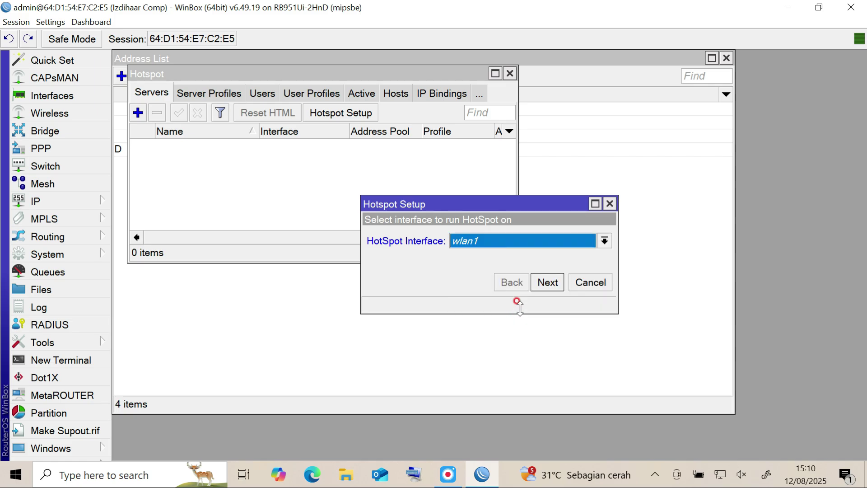
left_click(547, 283)
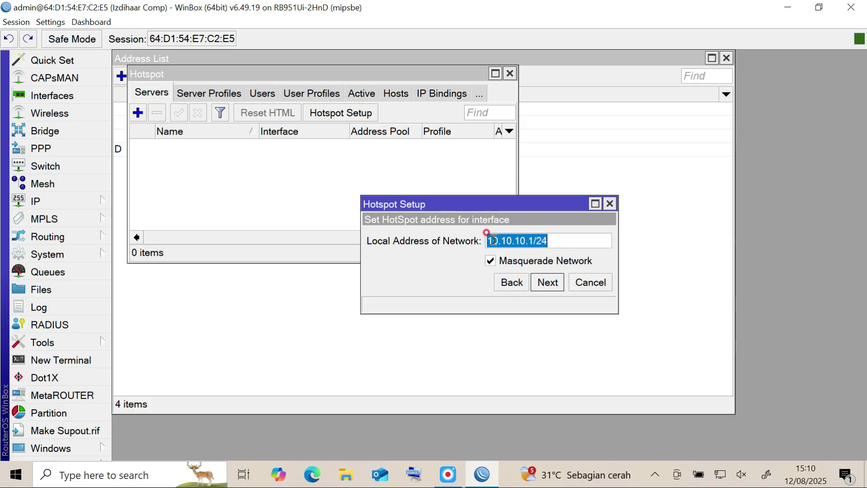
Accept the local address 10.10.10.1/24 with masquerading and set the hotspot address pool to 10.10.10.2-10.10.10.11.
left_click(560, 238)
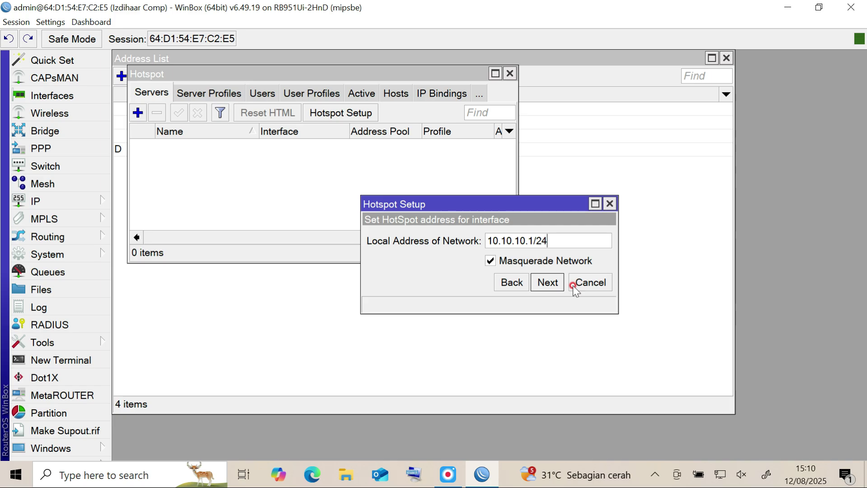
left_click(541, 284)
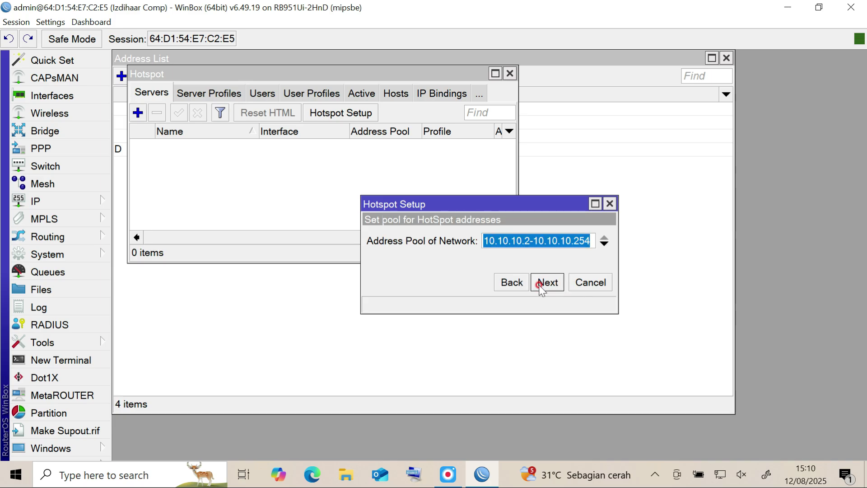
left_click(588, 246)
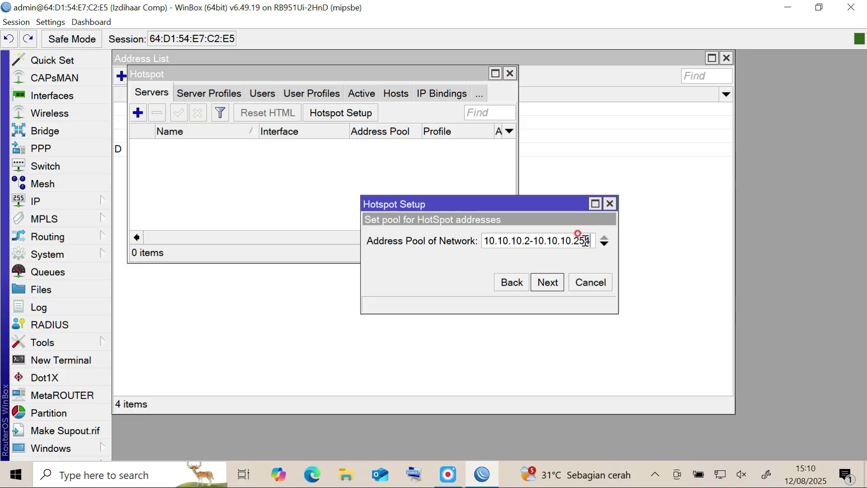
key("BackSpace")
key("BackSpace")
key("BackSpace")
type("11")
left_click(548, 284)
left_click(548, 284)
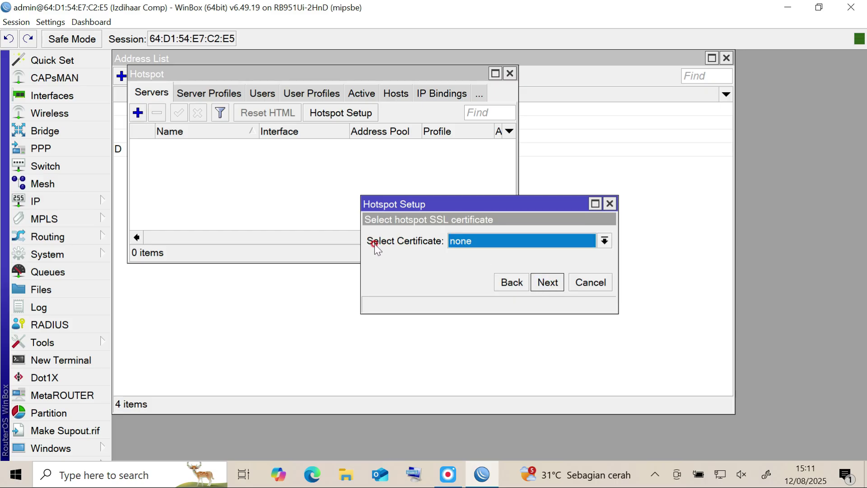
Choose none as the hotspot SSL certificate and accept 0.0.0.0 as the SMTP server address.
left_click(604, 240)
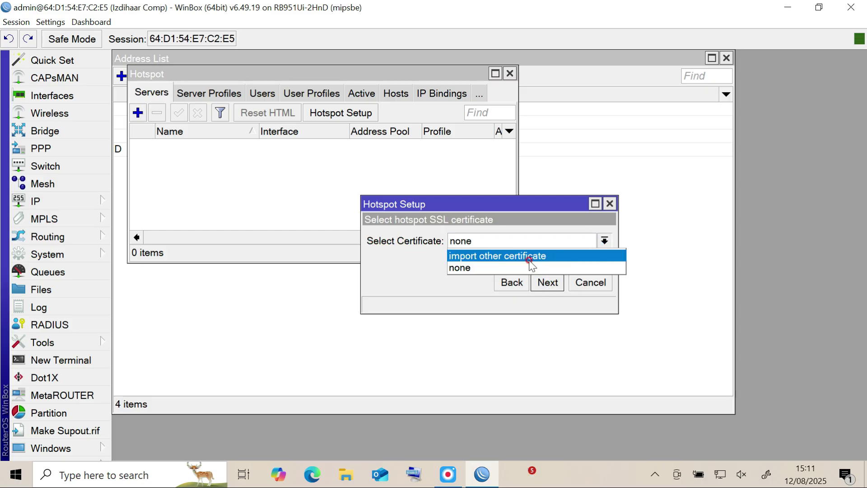
left_click(516, 267)
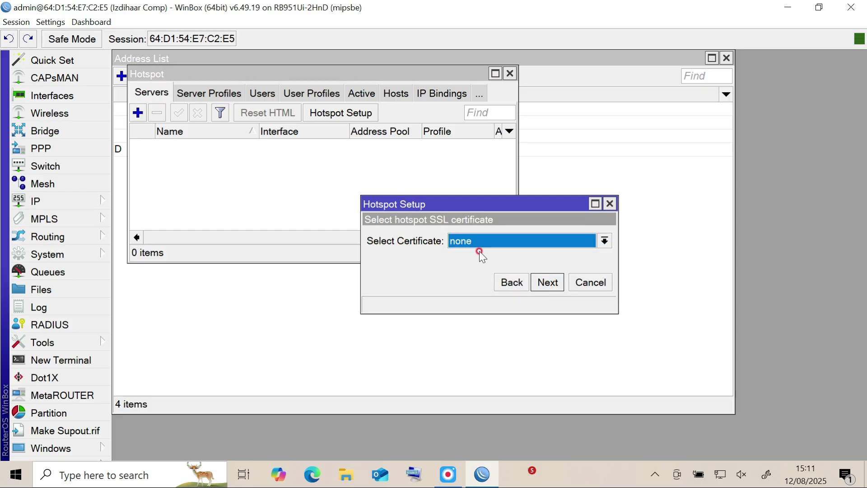
left_click(554, 283)
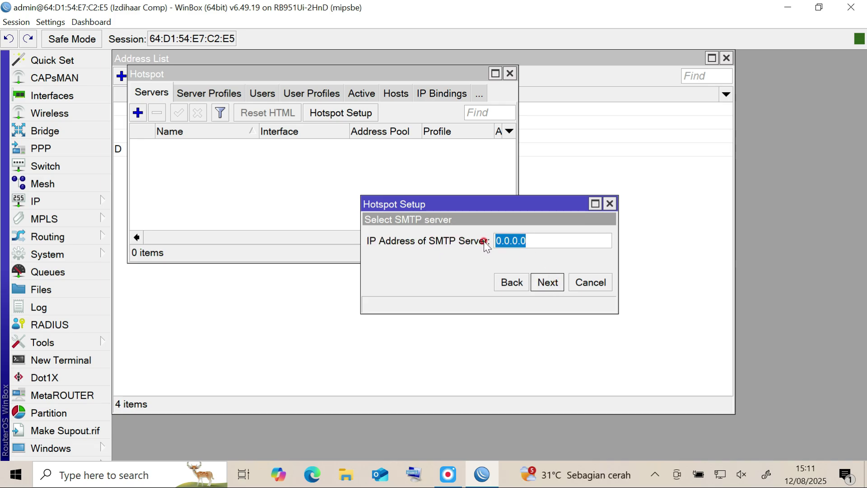
left_click(554, 283)
Set the hotspot's DNS servers to 10.10.10.1 and 8.8.8.8, and its DNS name to izdihaar.net.
left_click(465, 246)
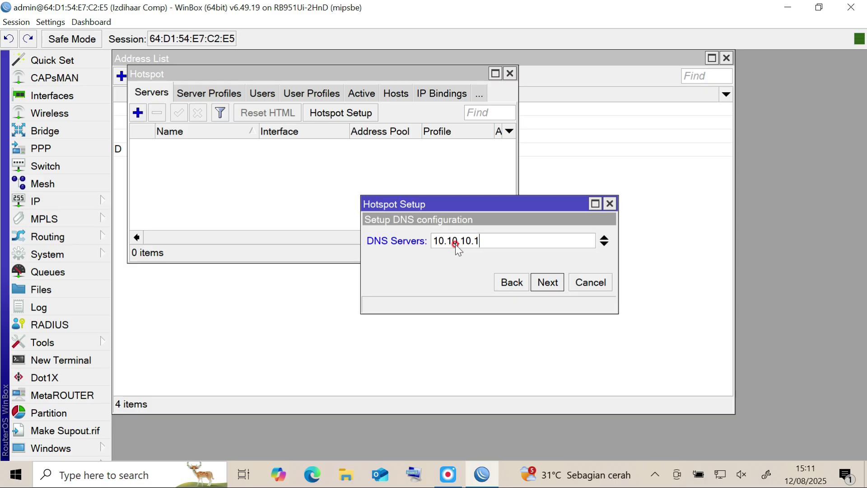
left_click(602, 246)
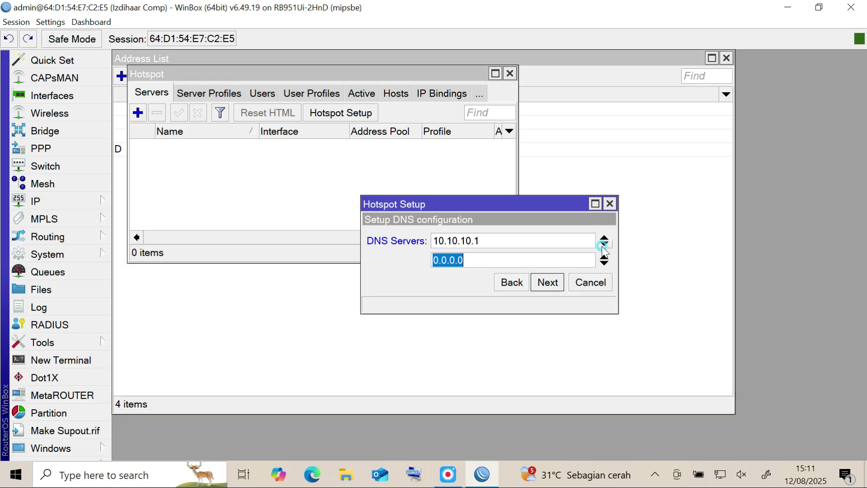
type("8")
type(".8.8.8")
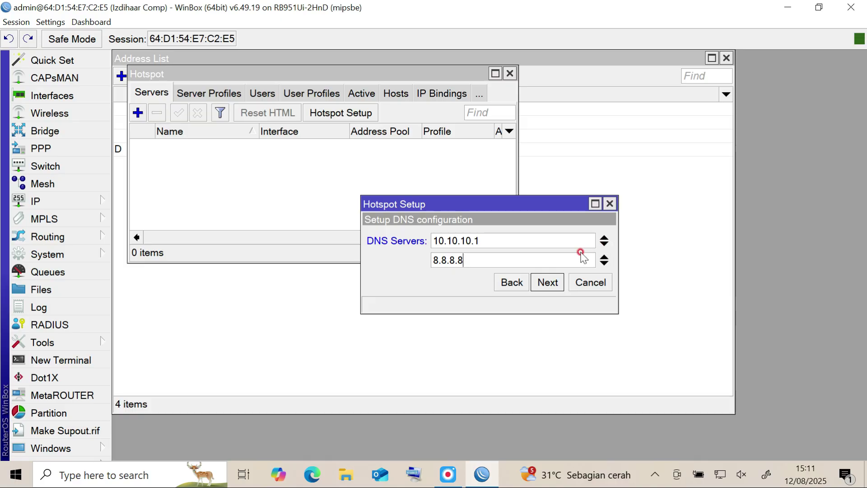
left_click(555, 281)
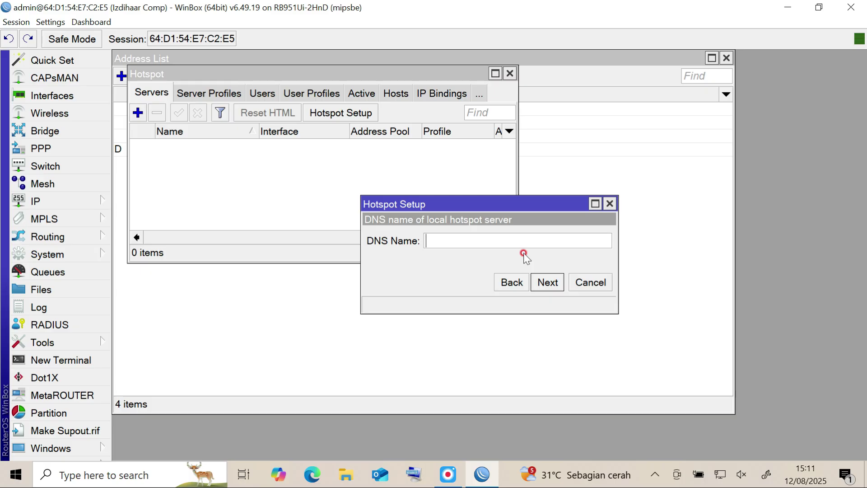
type("izdihaar.net")
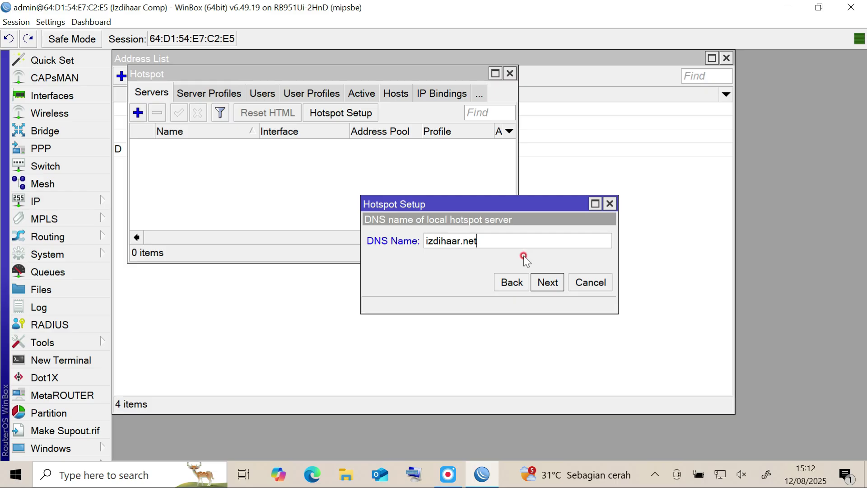
left_click(549, 285)
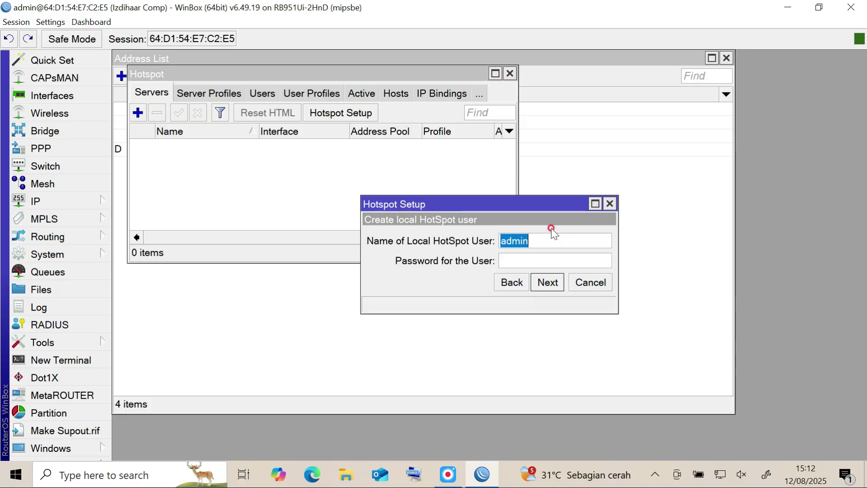
Create the local HotSpot user "satu" with a user password and finish the hotspot setup.
key("BackSpace")
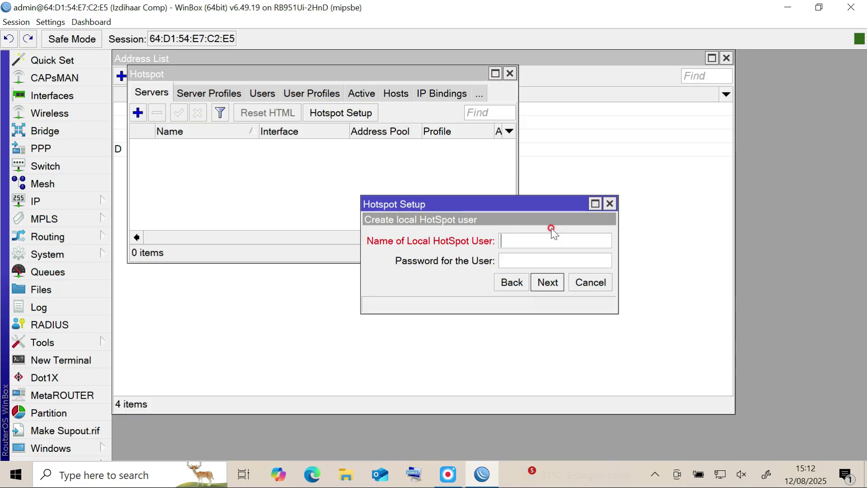
type("satu")
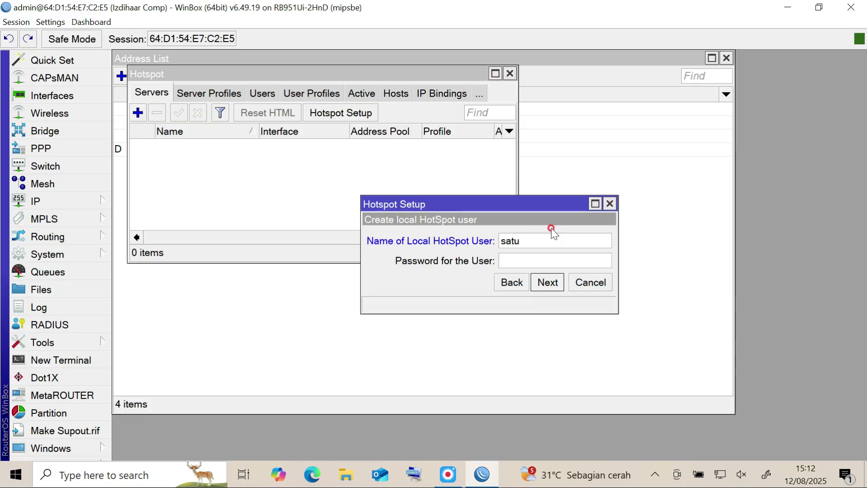
left_click(548, 260)
type("2")
left_click(555, 283)
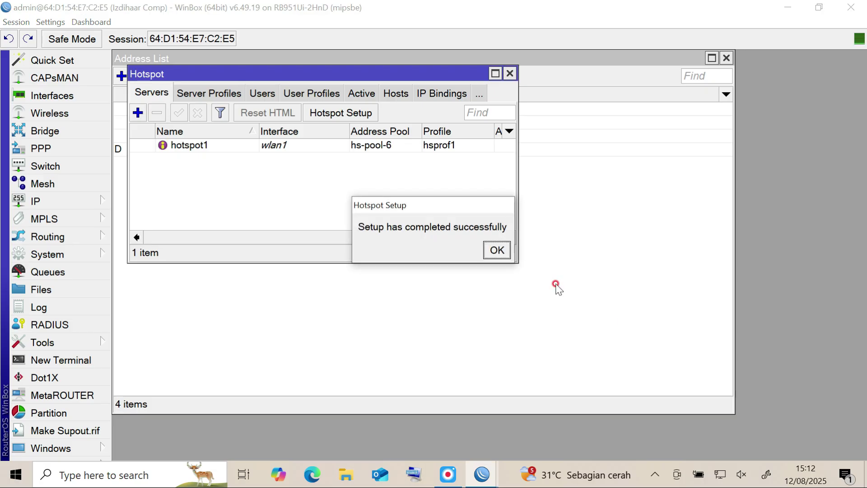
left_click(496, 248)
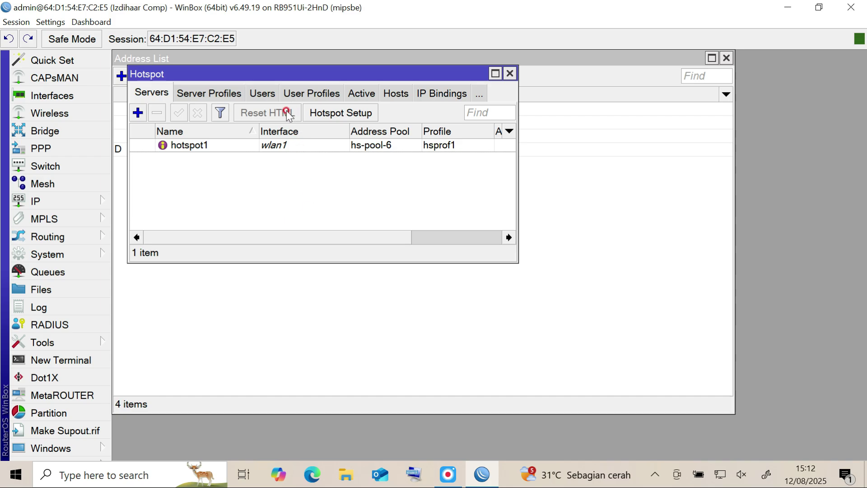
Set Shared Users to 6 in the default hotspot user profile and save the profile.
left_click(307, 94)
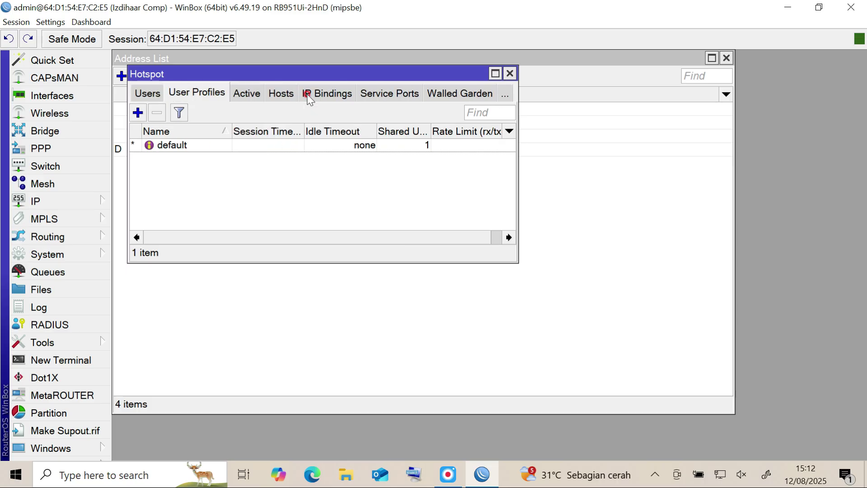
double_click(181, 145)
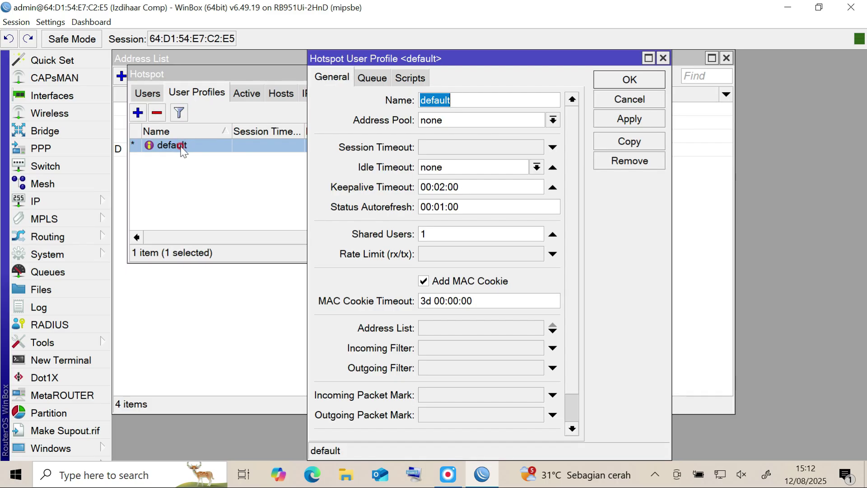
left_click(318, 85)
left_click(339, 82)
left_click(441, 230)
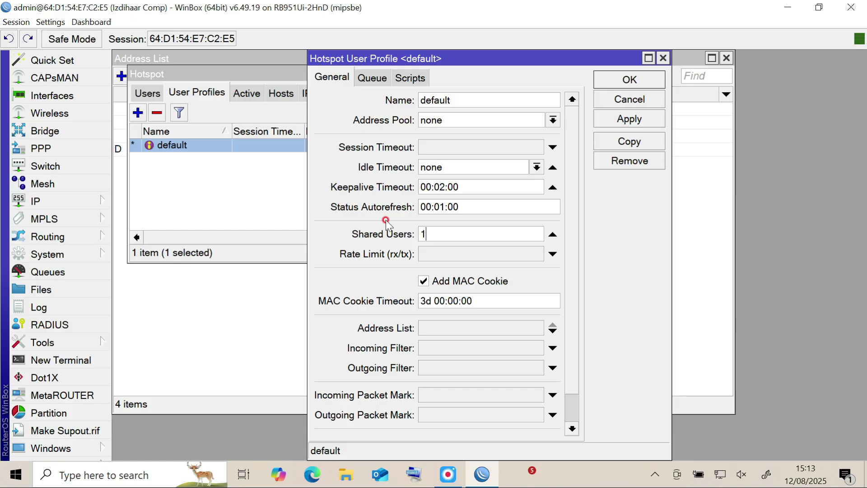
key("BackSpace")
type("6")
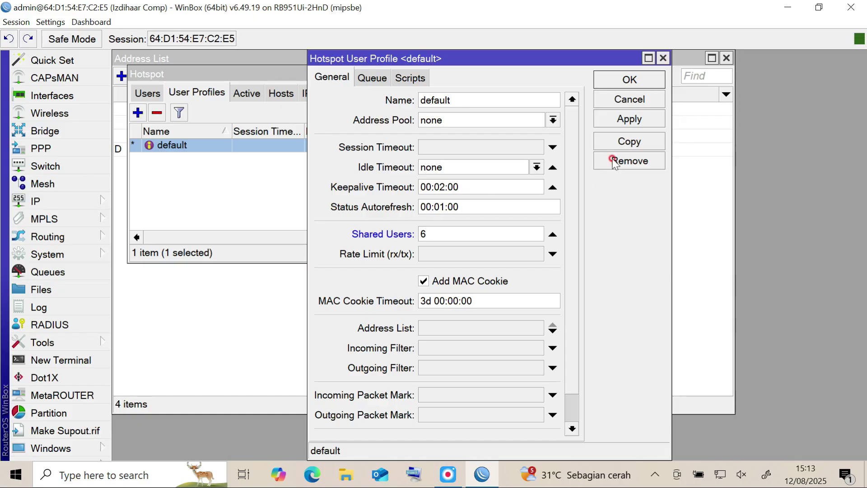
left_click(632, 120)
left_click(632, 80)
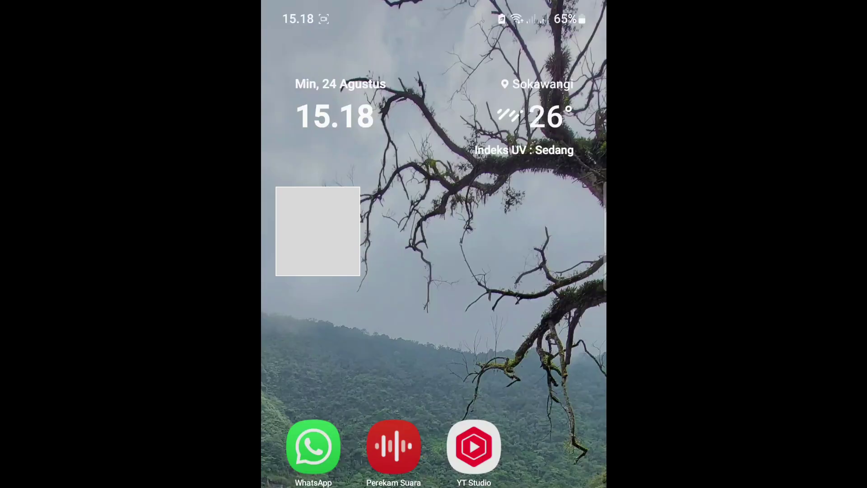
Switch to the phone, connect its Wi-Fi to "Izdihaar Computer" and open the network's hotspot login page.
left_click_drag(434, 5, 433, 244)
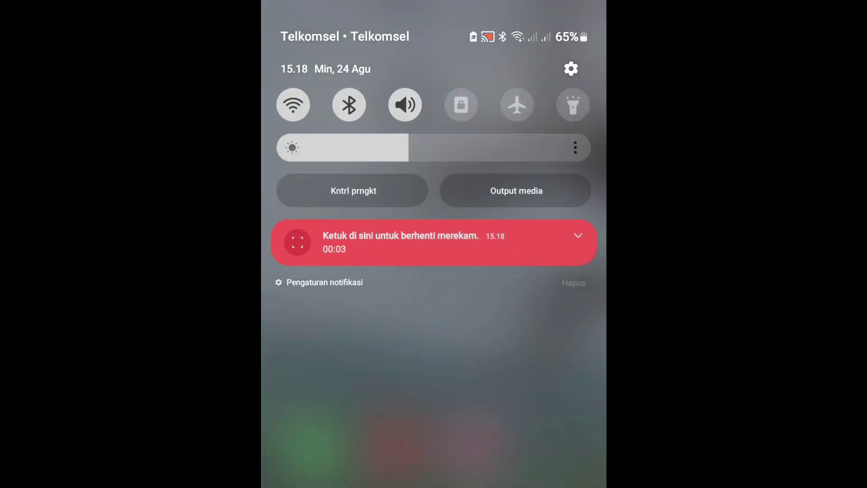
left_click(294, 105)
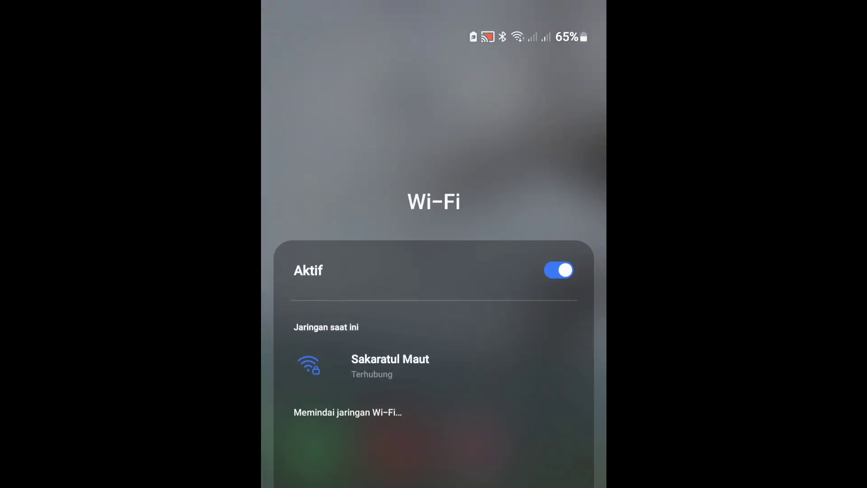
left_click(399, 450)
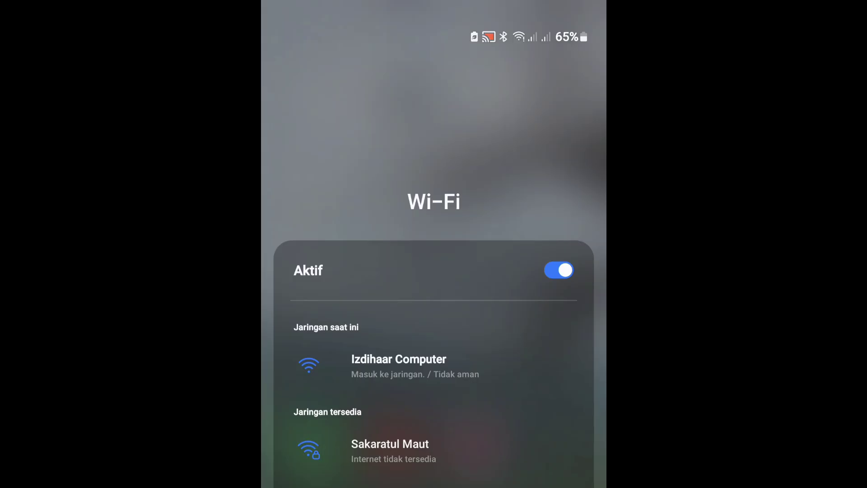
left_click(405, 362)
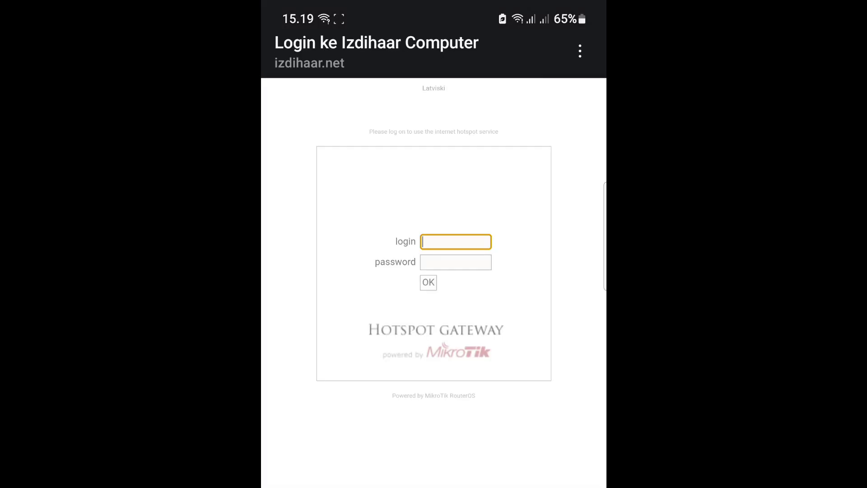
Leave the phone's Wi-Fi login page, return to the home screen and open Chrome from the Google app folder.
left_click_drag(434, 7, 434, 271)
left_click(436, 236)
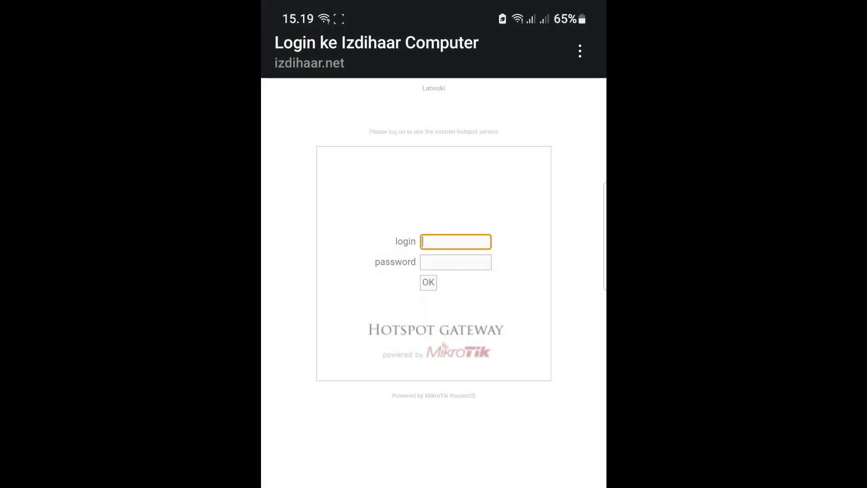
key("alt+Tab")
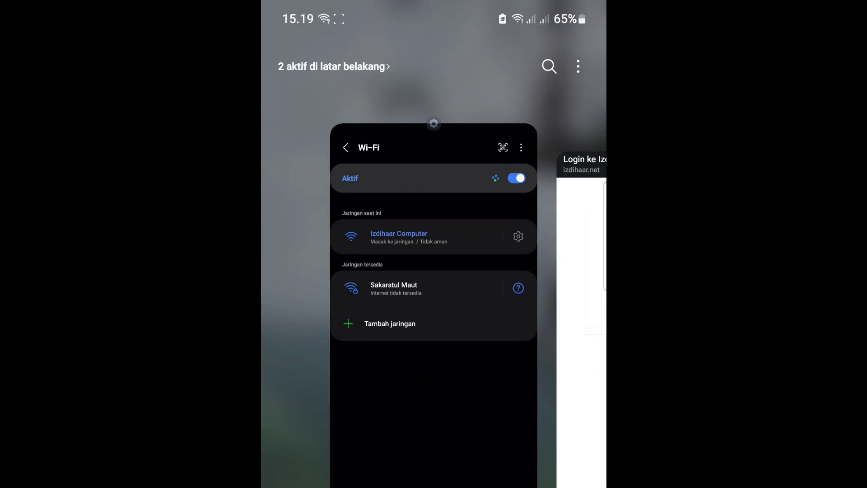
left_click_drag(595, 479, 595, 326)
left_click_drag(530, 479, 530, 317)
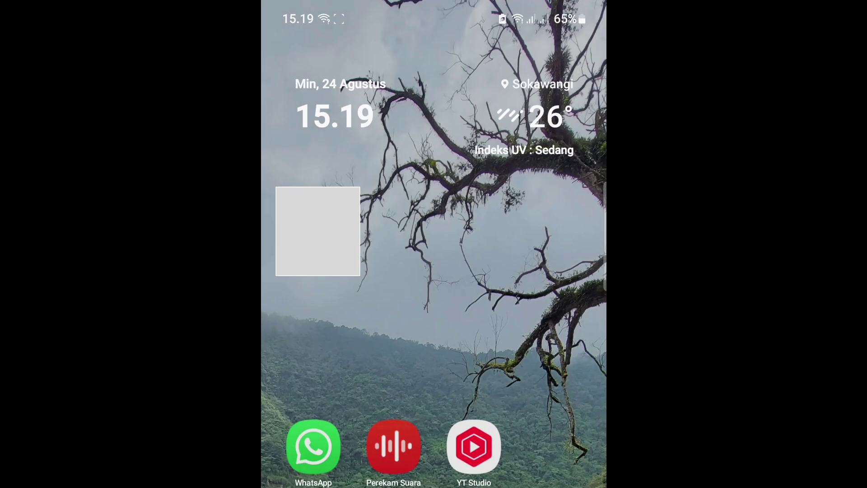
left_click_drag(482, 364, 482, 217)
left_click(394, 132)
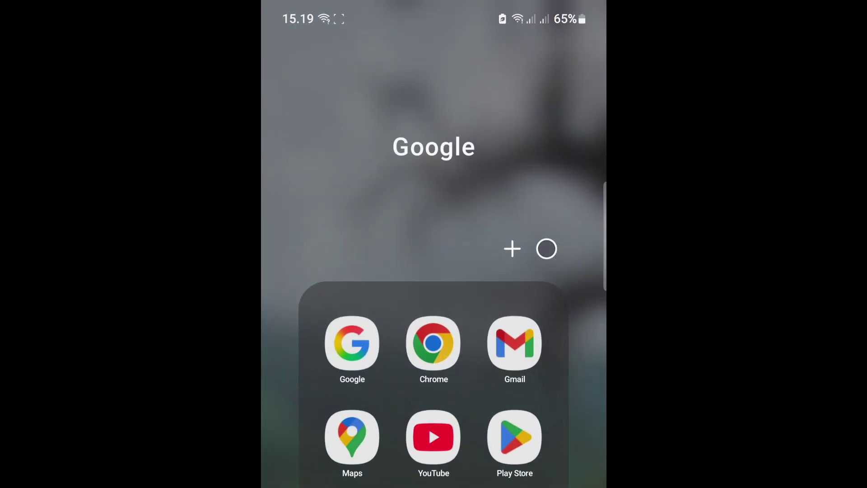
left_click(433, 343)
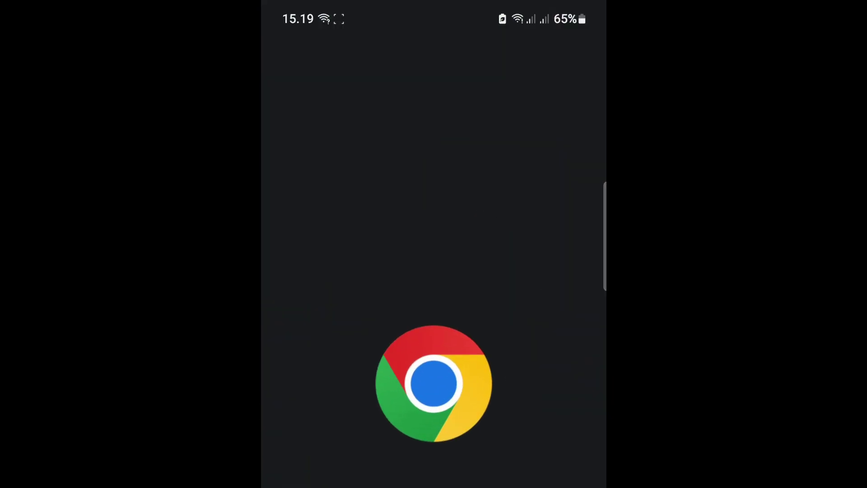
Open the hotspot login page in the browser through its DNS name, izdihaar.net.
left_click(397, 166)
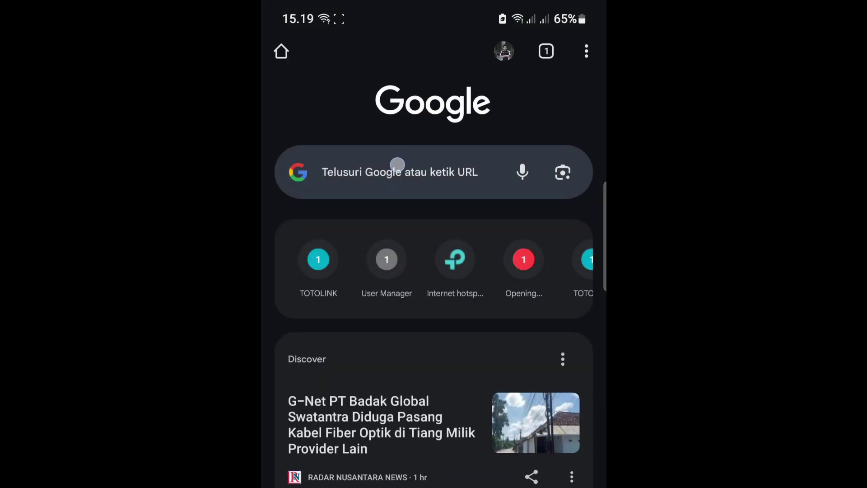
type("i")
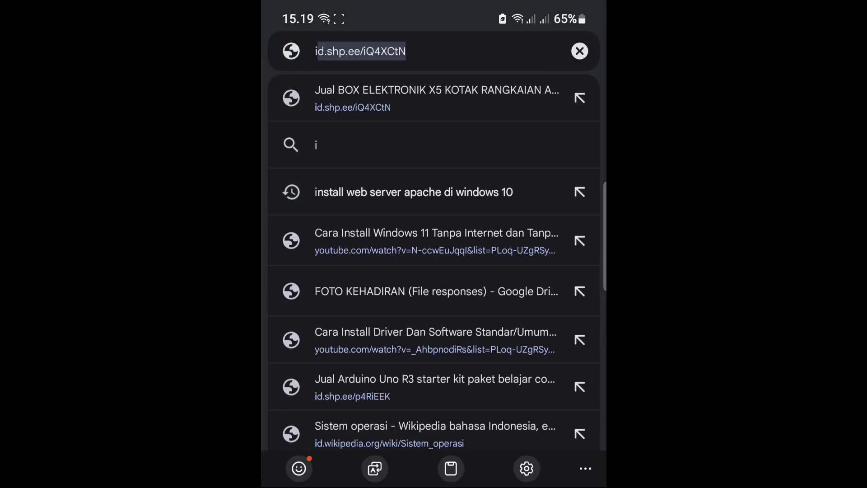
type("zdihaar")
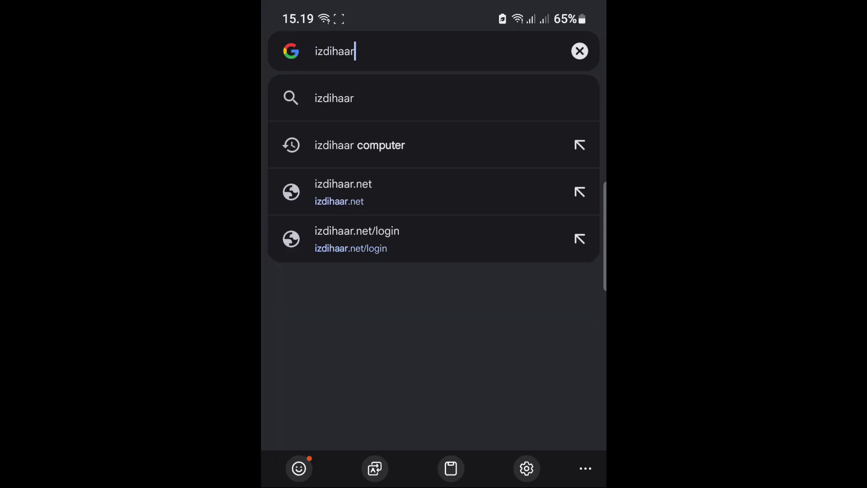
type(".net")
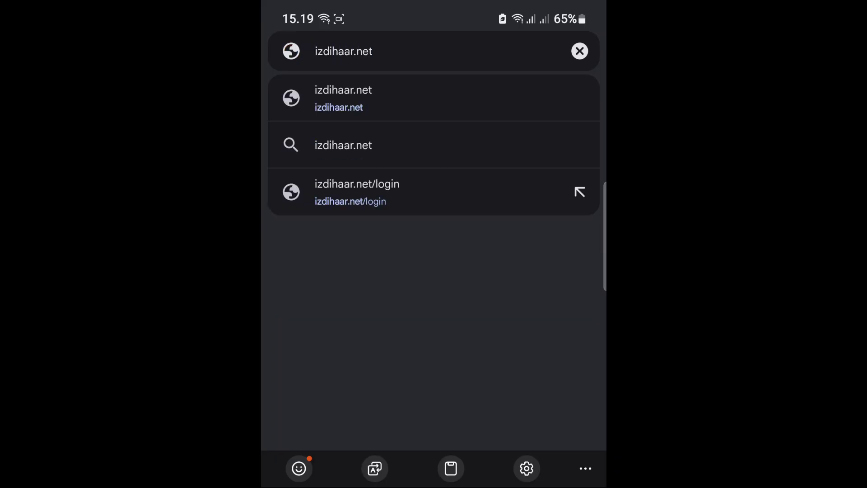
key("Return")
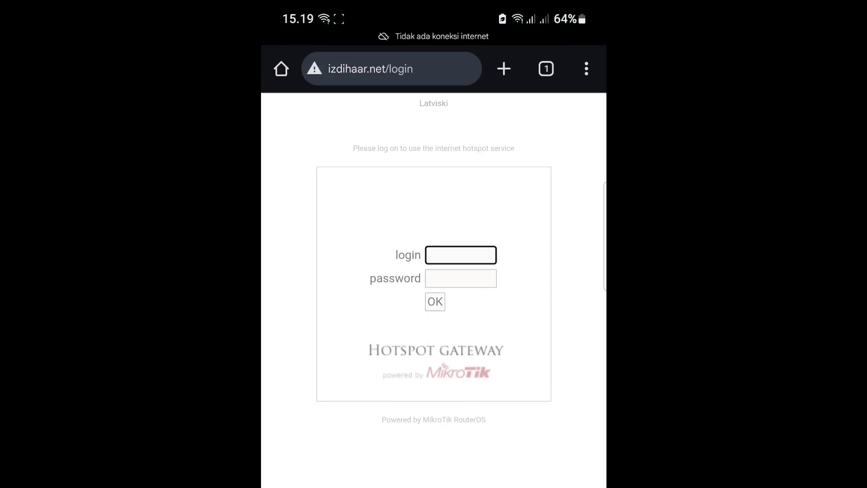
Open the hotspot login page through the gateway IP address 10.10.10.1.
left_click(391, 68)
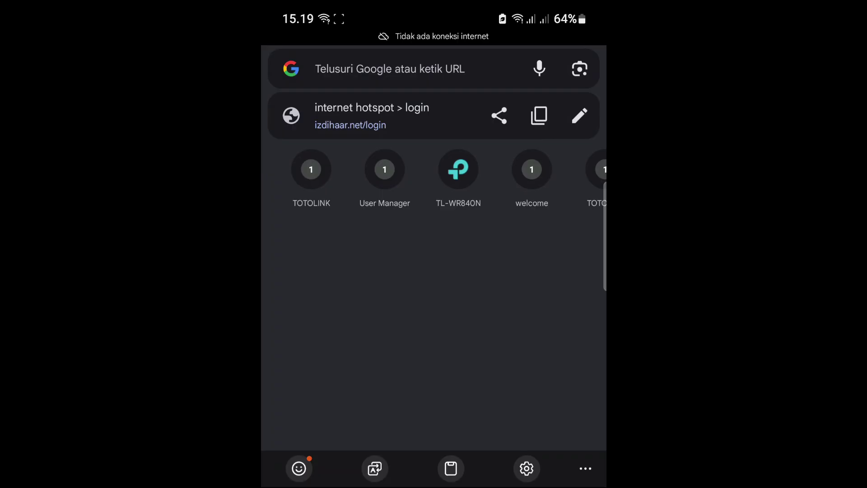
type("10")
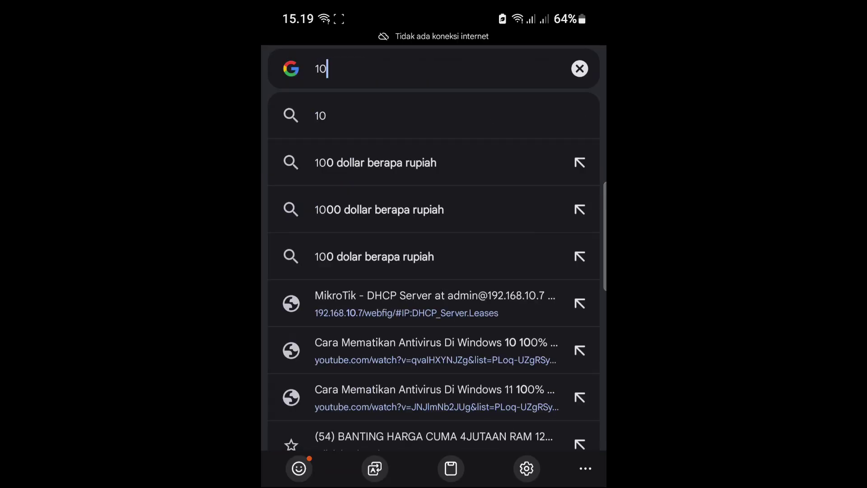
type(".10")
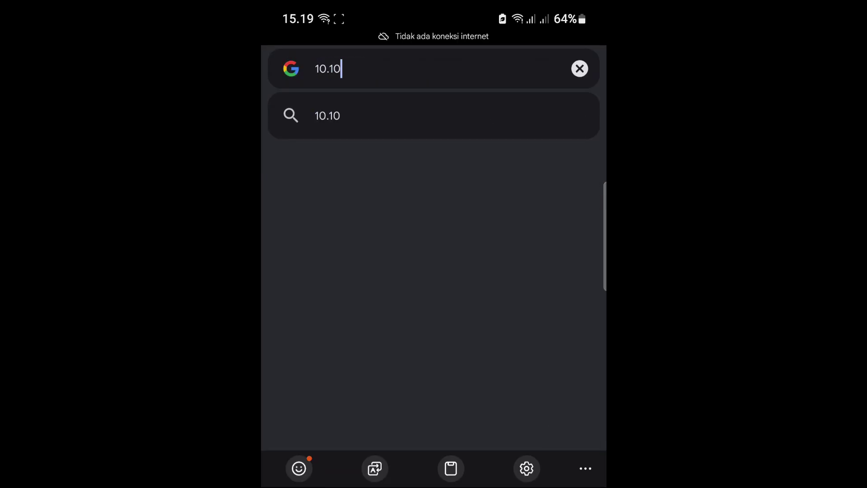
type(".10.1")
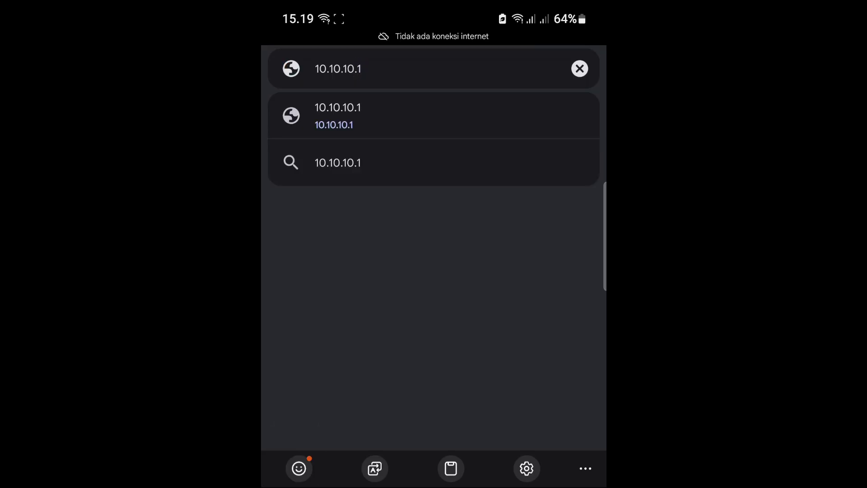
key("Return")
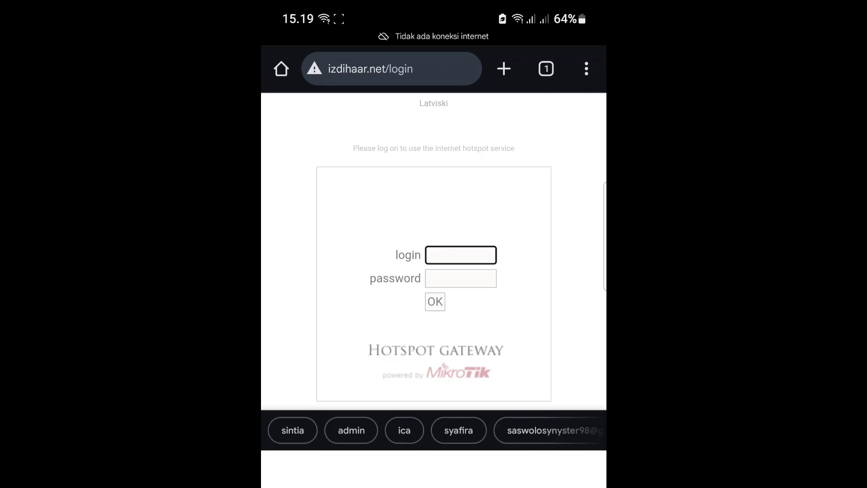
Log in to the hotspot as user "satu" with the user's password.
type("satu")
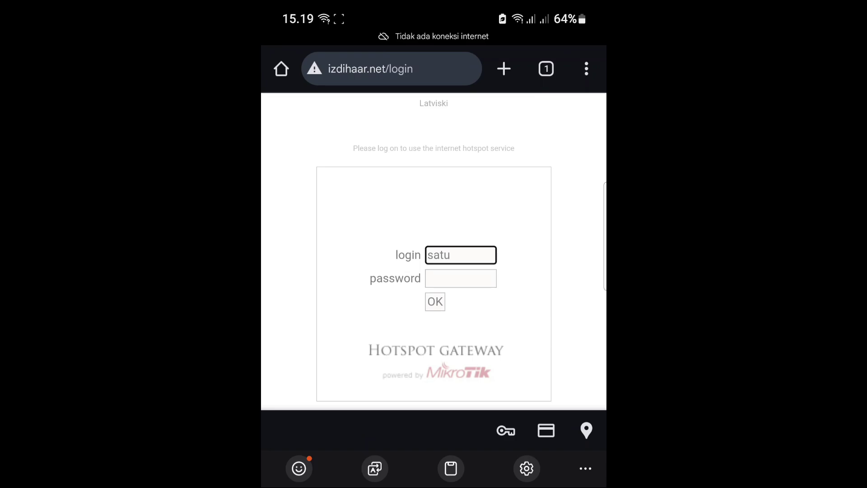
left_click(461, 278)
type("2")
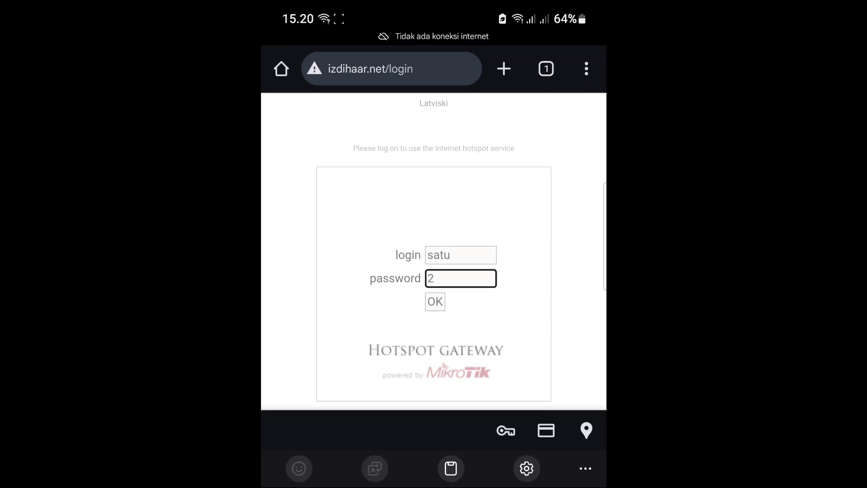
left_click(435, 302)
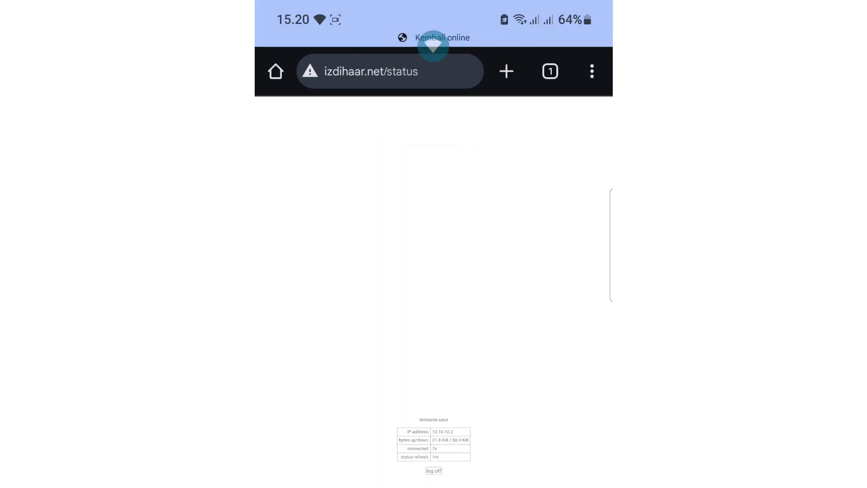
Open speedtest.net/id to test the internet connection, and start re-entering the address to reload the site.
left_click(377, 48)
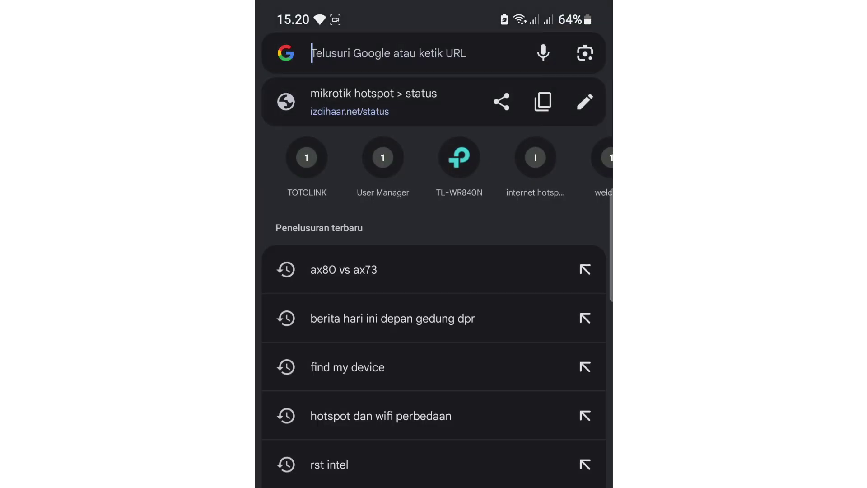
type("speedtest.net/id")
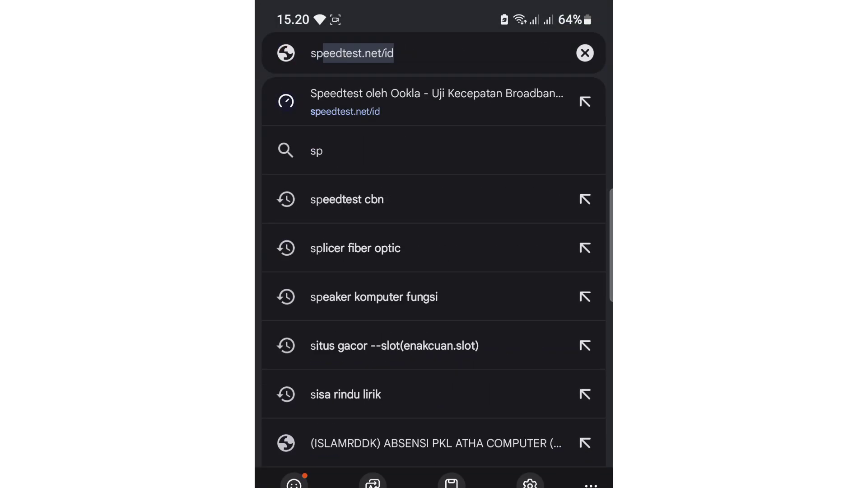
left_click(427, 99)
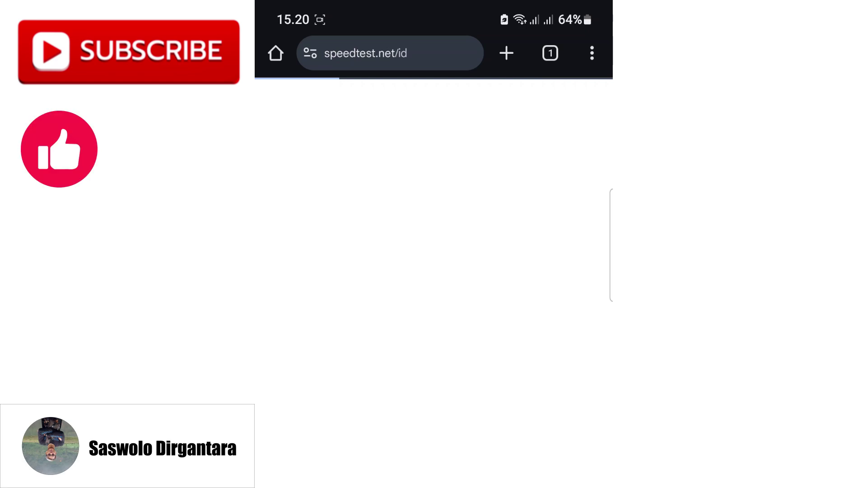
left_click(357, 56)
type("s")
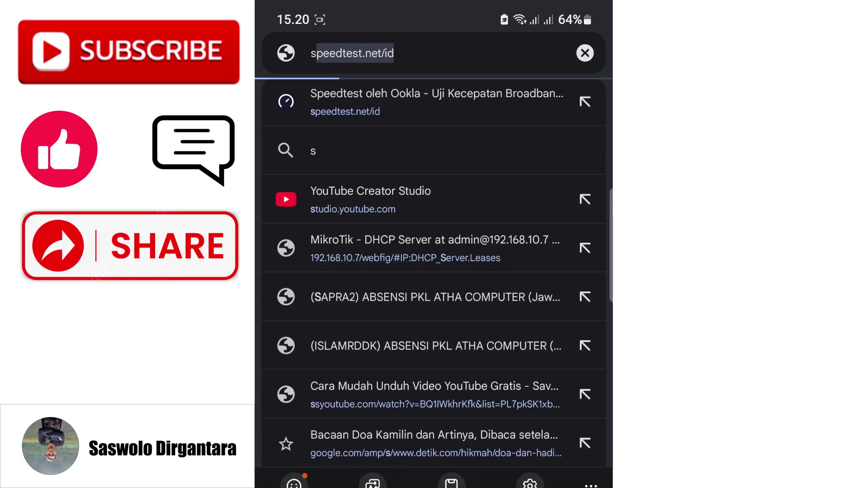